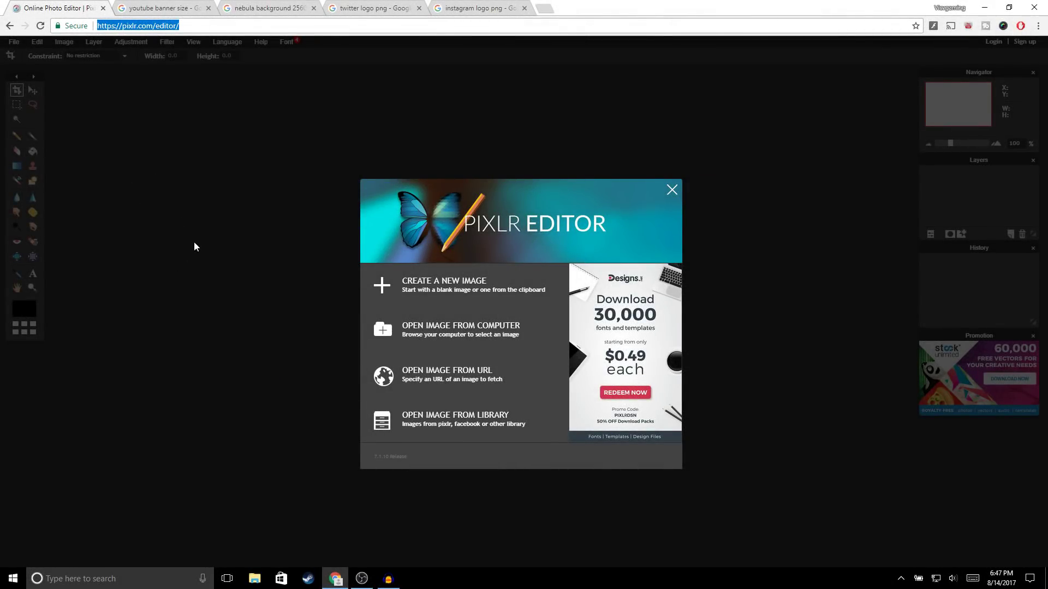
Create a new transparent 2560 × 1440 pixel canvas
{"action": "left_click", "coordinate": [451, 282]}
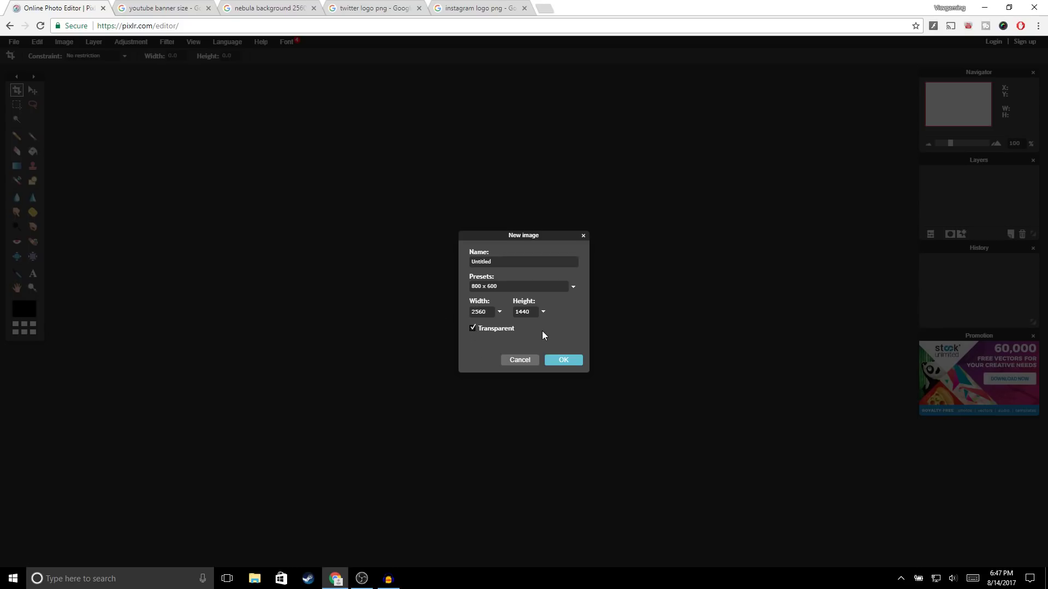
{"action": "left_click", "coordinate": [566, 360]}
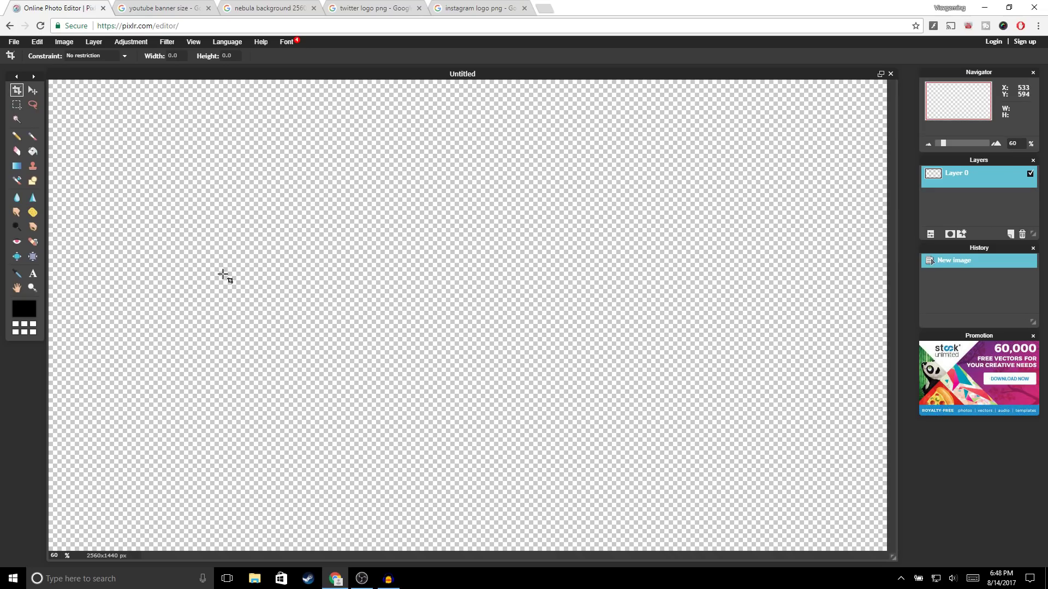
Save the YouTube banner size template from Google Images to the Desktop as a JPEG
{"action": "left_click", "coordinate": [162, 9]}
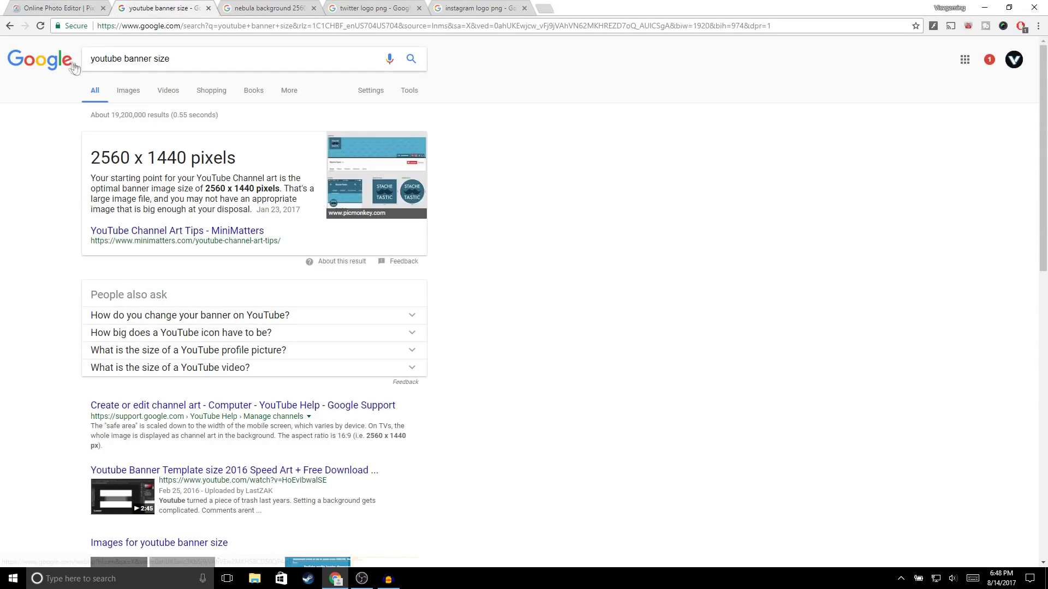
{"action": "left_click", "coordinate": [128, 94]}
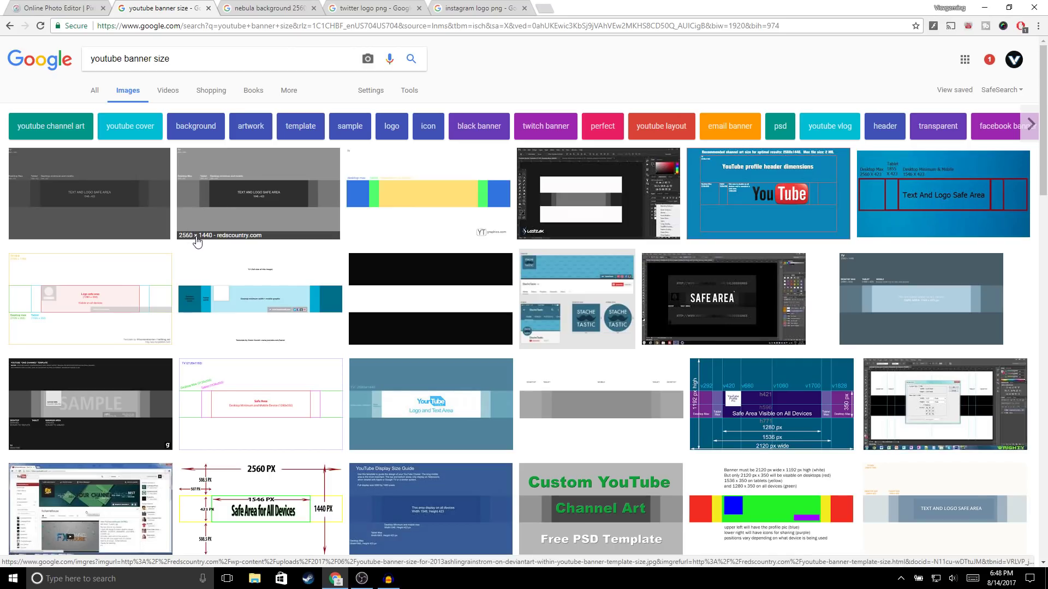
{"action": "left_click", "coordinate": [229, 202]}
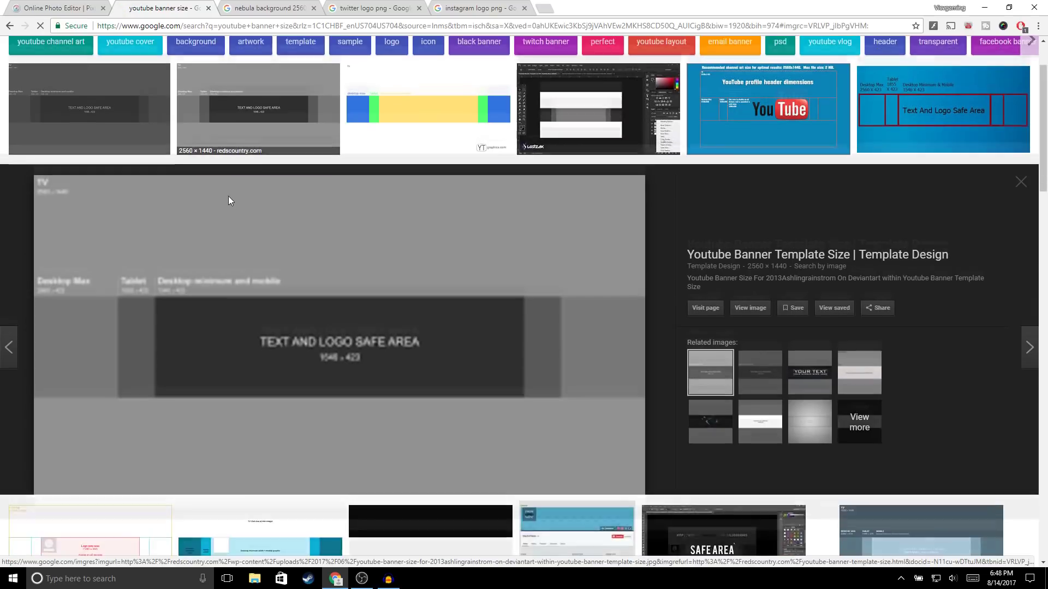
{"action": "right_click", "coordinate": [299, 278]}
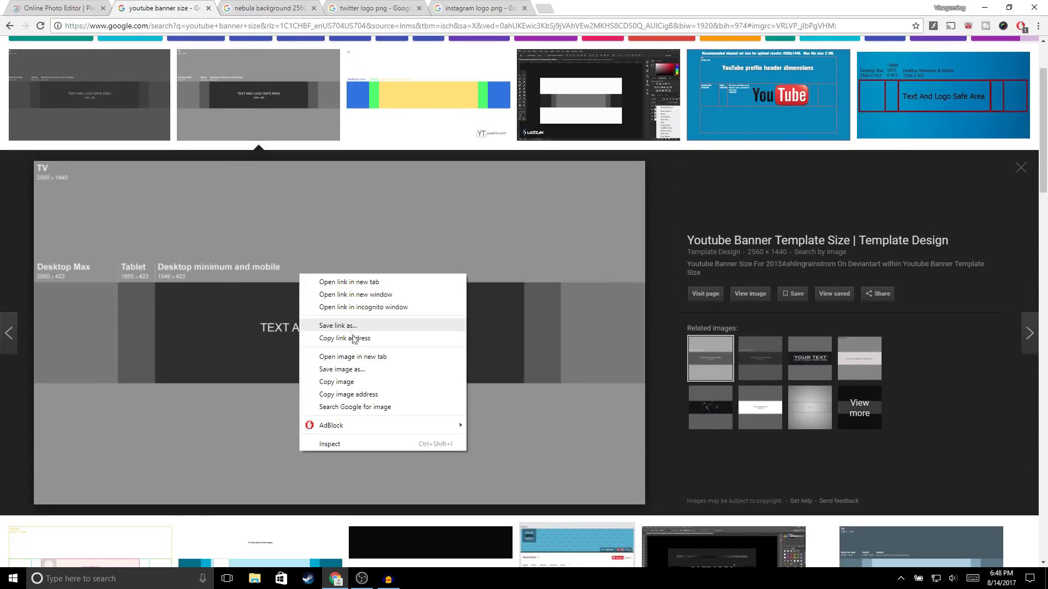
{"action": "left_click", "coordinate": [350, 369]}
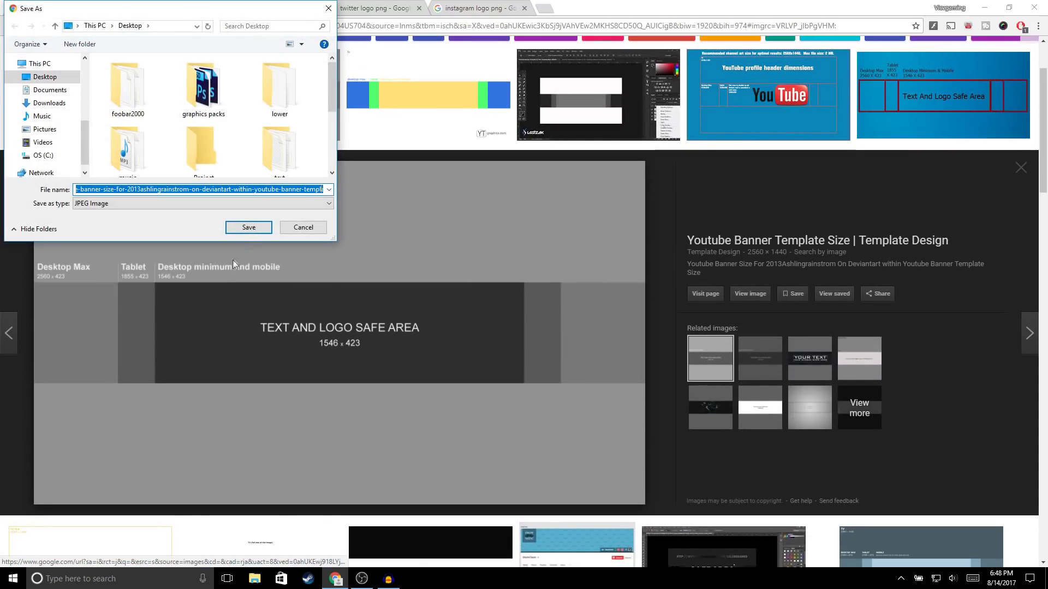
{"action": "left_click", "coordinate": [249, 227]}
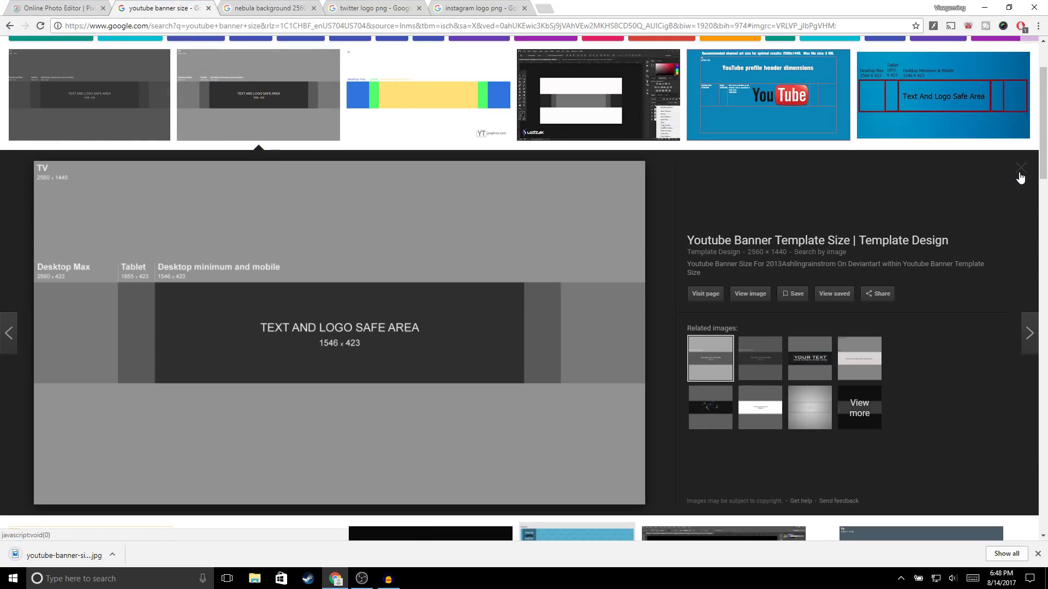
{"action": "left_click", "coordinate": [1021, 168]}
{"action": "left_click", "coordinate": [69, 9]}
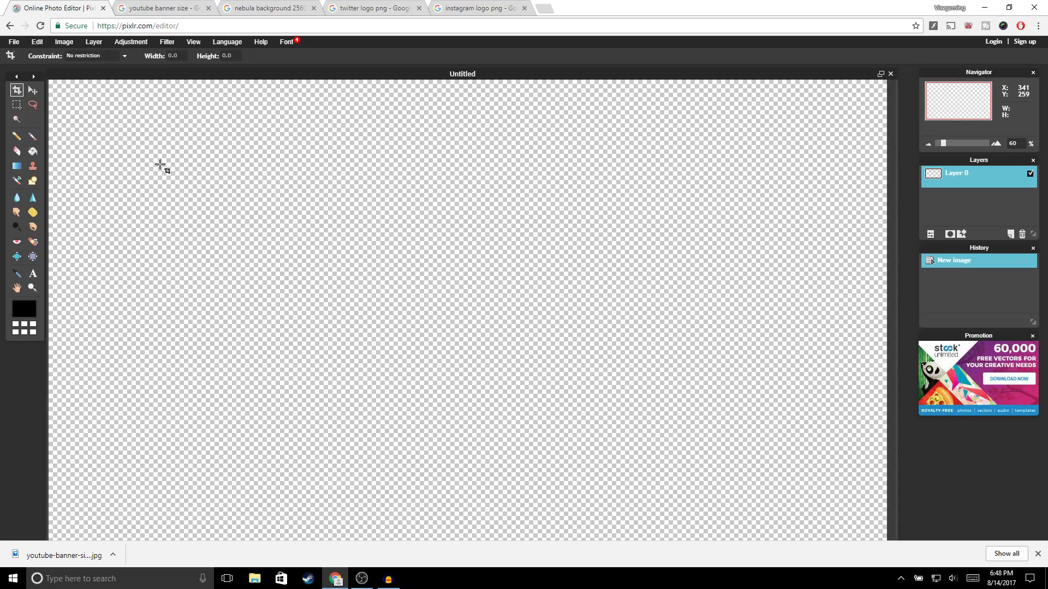
Open the downloaded banner template and copy the whole image
{"action": "left_click", "coordinate": [15, 43]}
{"action": "left_click", "coordinate": [28, 65]}
{"action": "scroll", "coordinate": [148, 126], "scroll_direction": "down", "scroll_amount": 5}
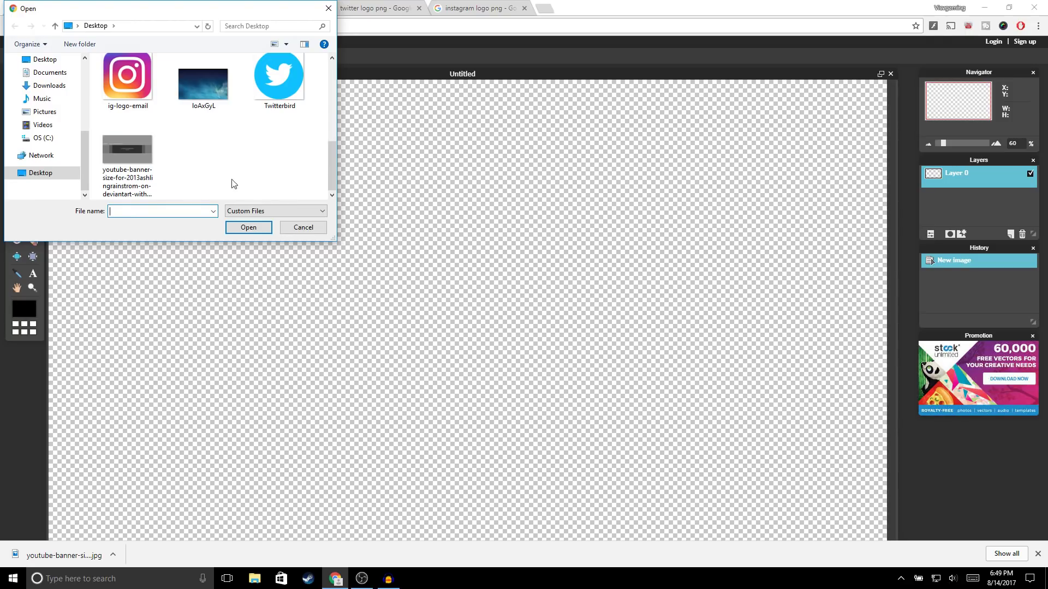
{"action": "double_click", "coordinate": [135, 152]}
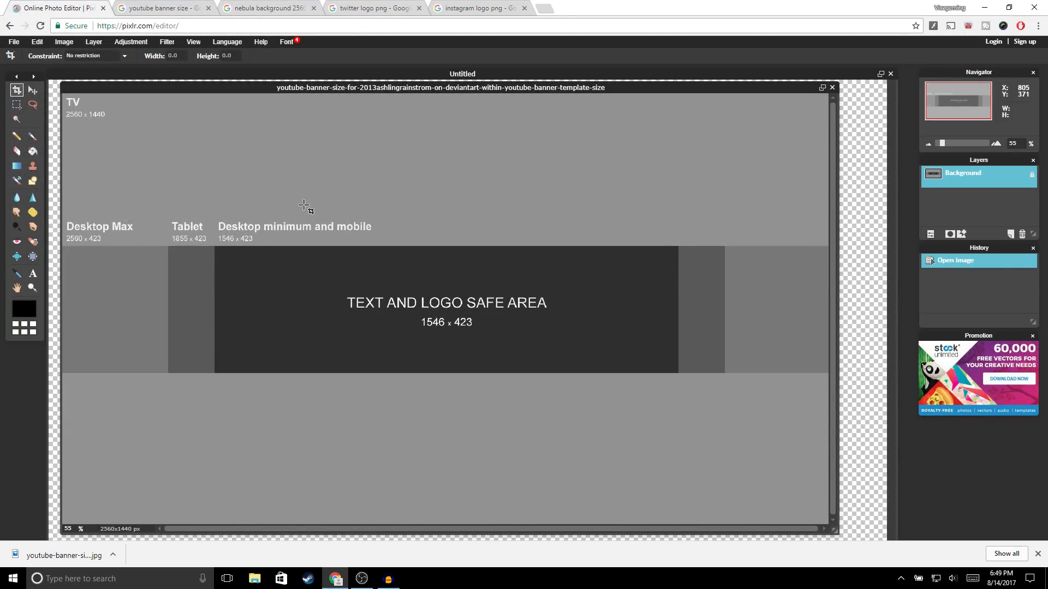
{"action": "key", "text": "ctrl+a"}
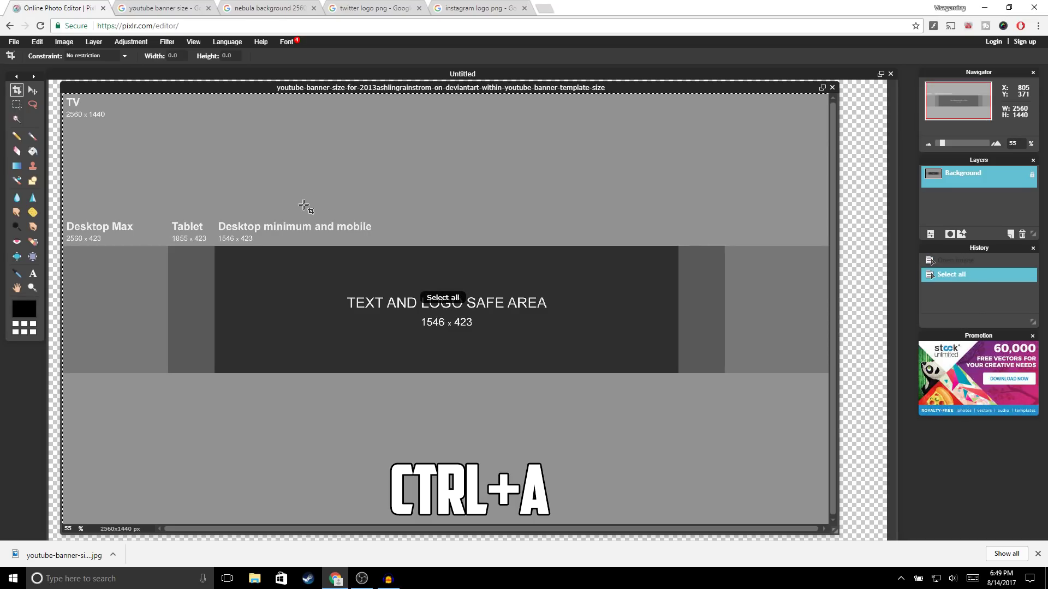
{"action": "key", "text": "ctrl+c"}
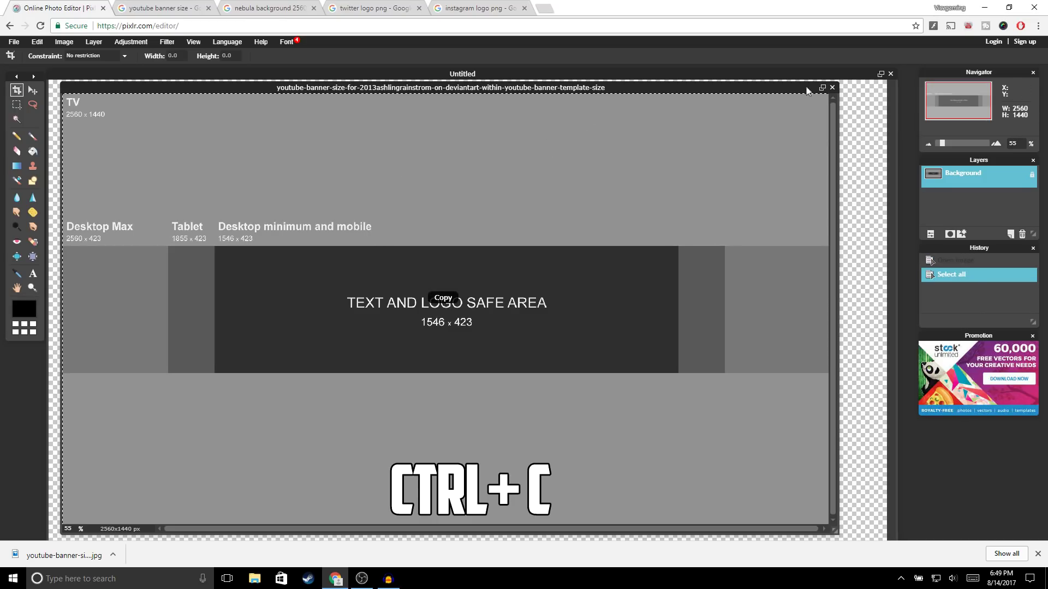
Close the template without saving and paste it into Untitled as Layer 1
{"action": "left_click", "coordinate": [831, 88]}
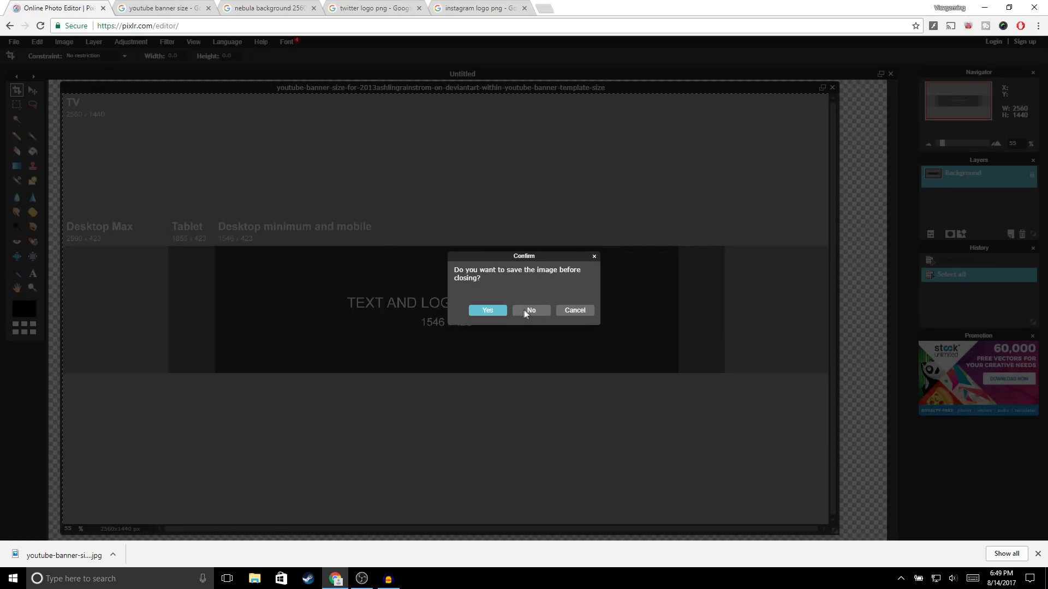
{"action": "left_click", "coordinate": [525, 312]}
{"action": "key", "text": "ctrl+v"}
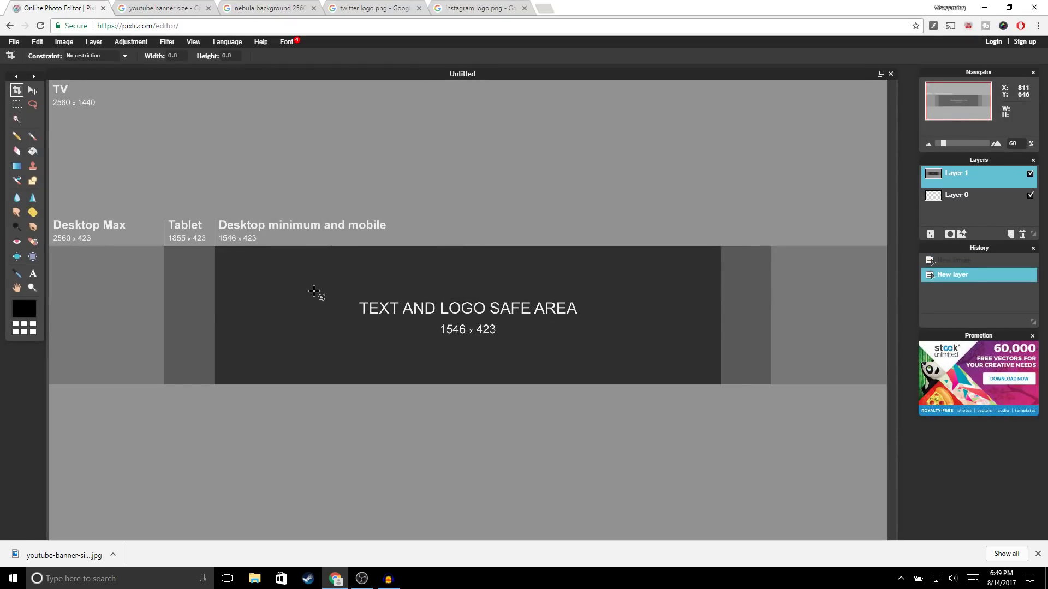
{"action": "left_click", "coordinate": [253, 12]}
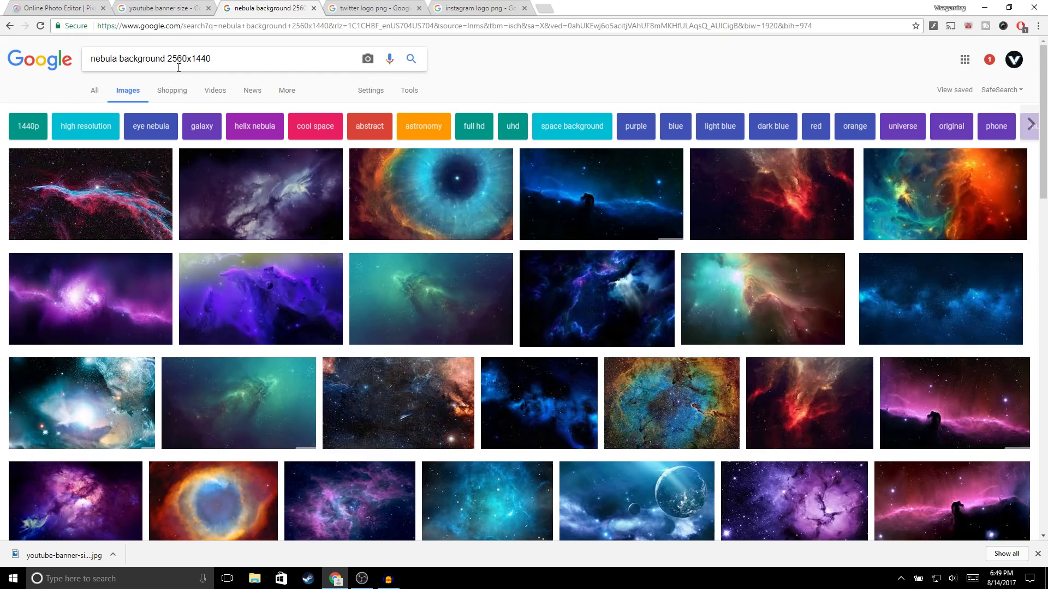
{"action": "scroll", "coordinate": [367, 231], "scroll_direction": "down", "scroll_amount": 1}
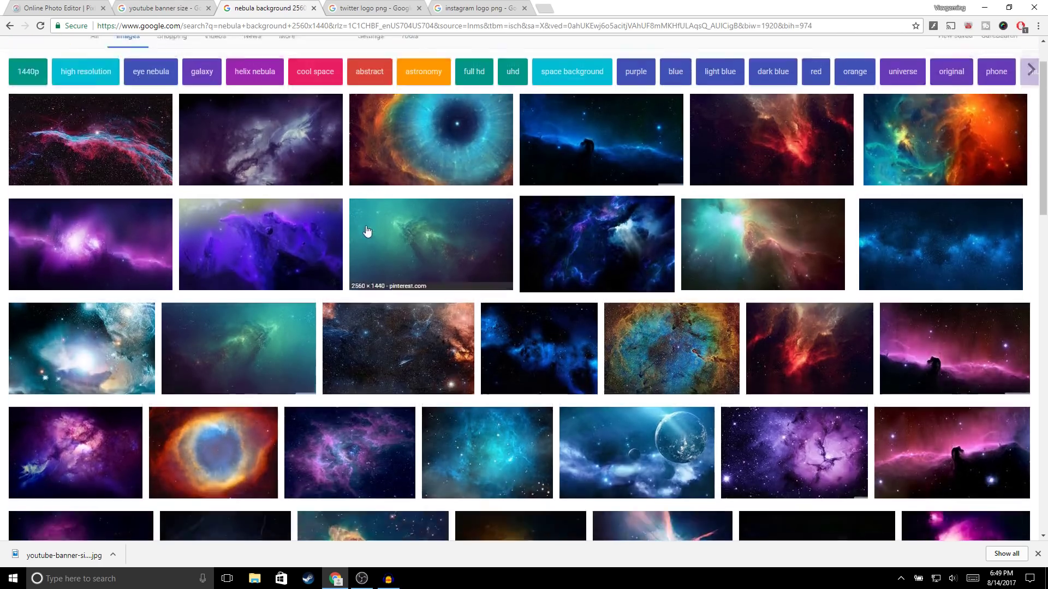
{"action": "scroll", "coordinate": [368, 232], "scroll_direction": "down", "scroll_amount": 8}
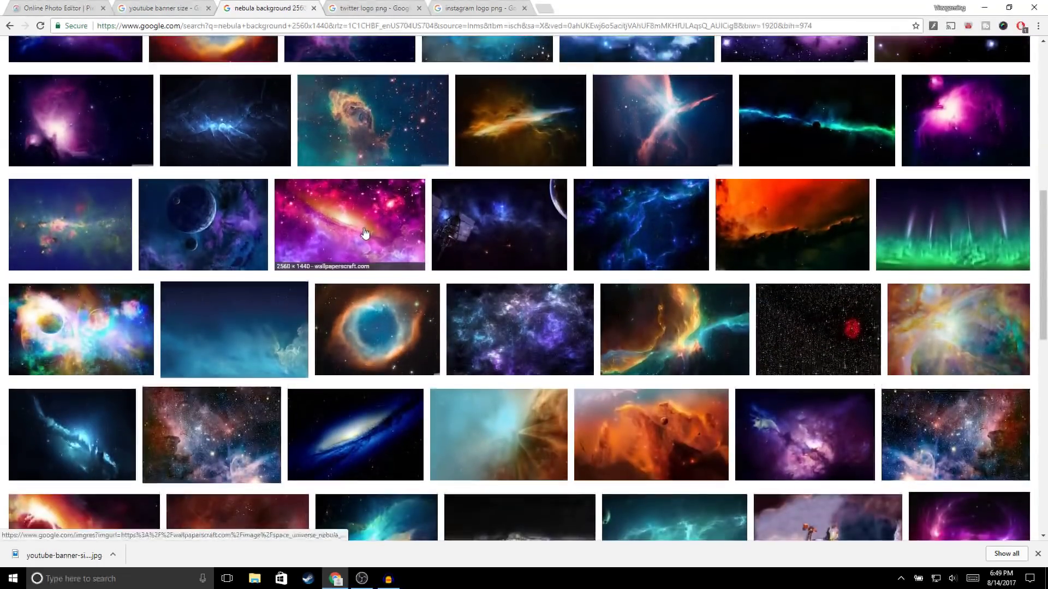
{"action": "scroll", "coordinate": [366, 233], "scroll_direction": "up", "scroll_amount": 5}
{"action": "scroll", "coordinate": [365, 233], "scroll_direction": "up", "scroll_amount": 5}
{"action": "left_click", "coordinate": [63, 8]}
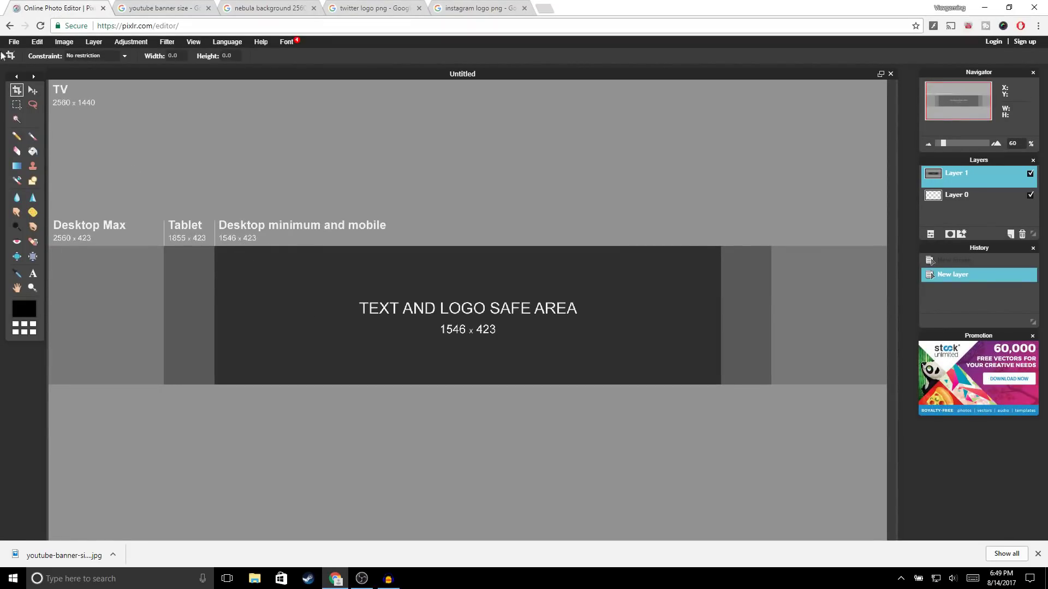
Open the nebula image IoAxGyL and copy the whole image
{"action": "left_click", "coordinate": [13, 41]}
{"action": "left_click", "coordinate": [25, 60]}
{"action": "scroll", "coordinate": [163, 115], "scroll_direction": "down", "scroll_amount": 3}
{"action": "double_click", "coordinate": [203, 110]}
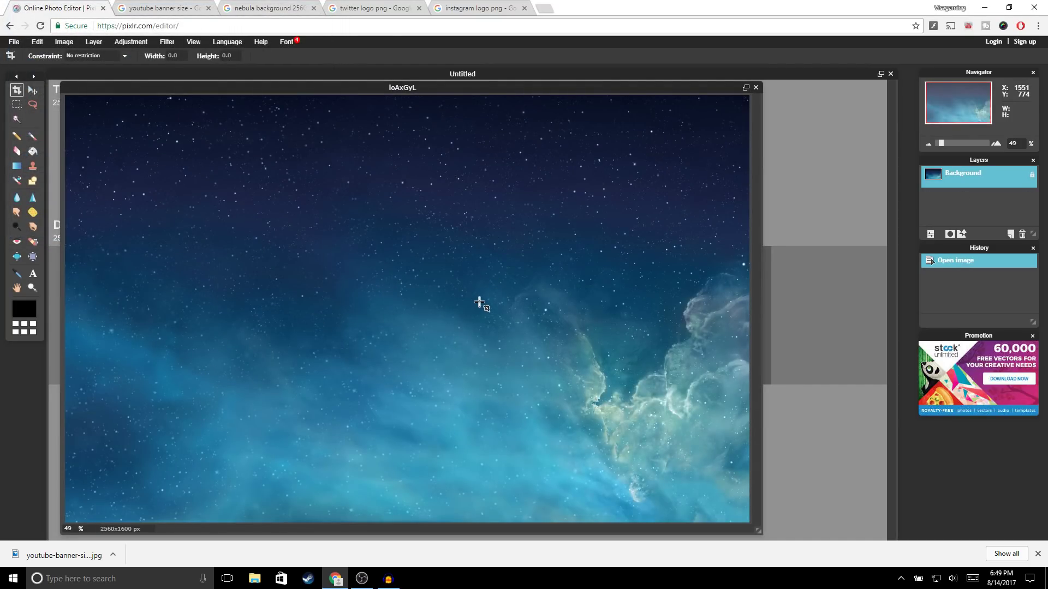
{"action": "key", "text": "ctrl+a"}
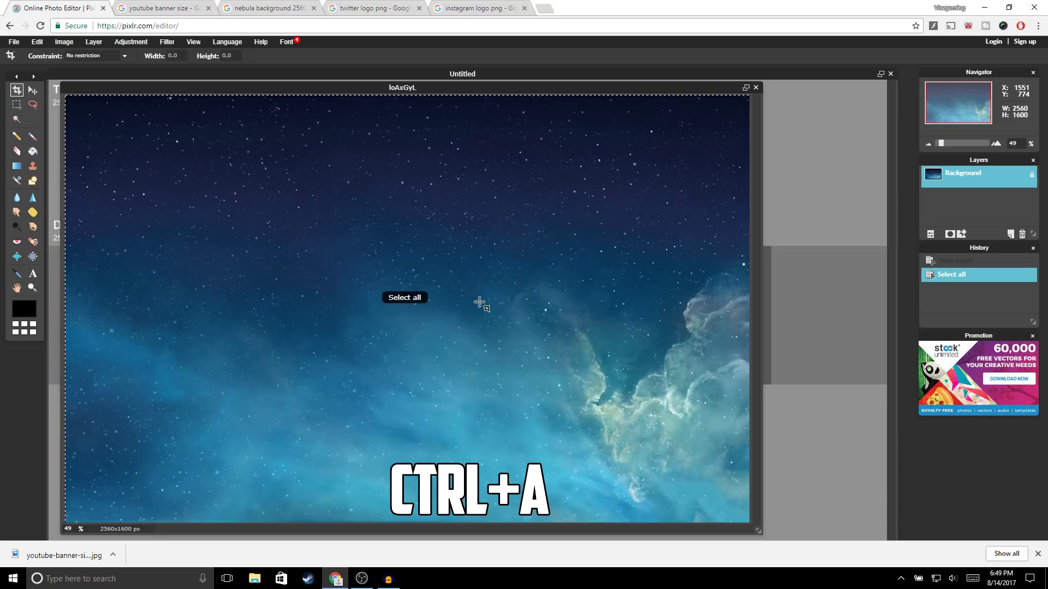
{"action": "key", "text": "ctrl+c"}
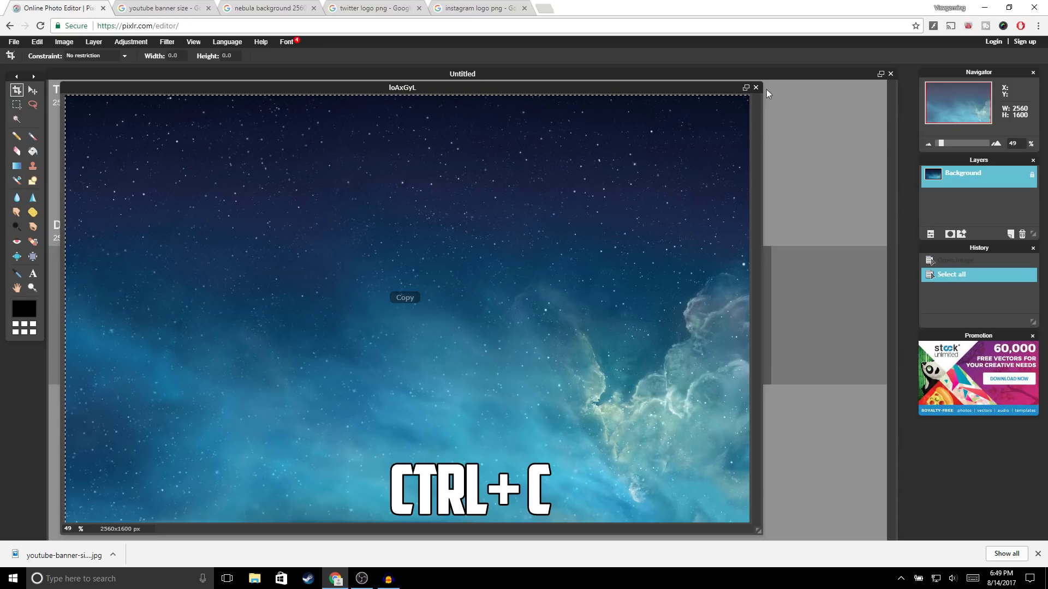
Close IoAxGyL without saving and paste the nebula into Untitled as Layer 2
{"action": "left_click", "coordinate": [756, 87]}
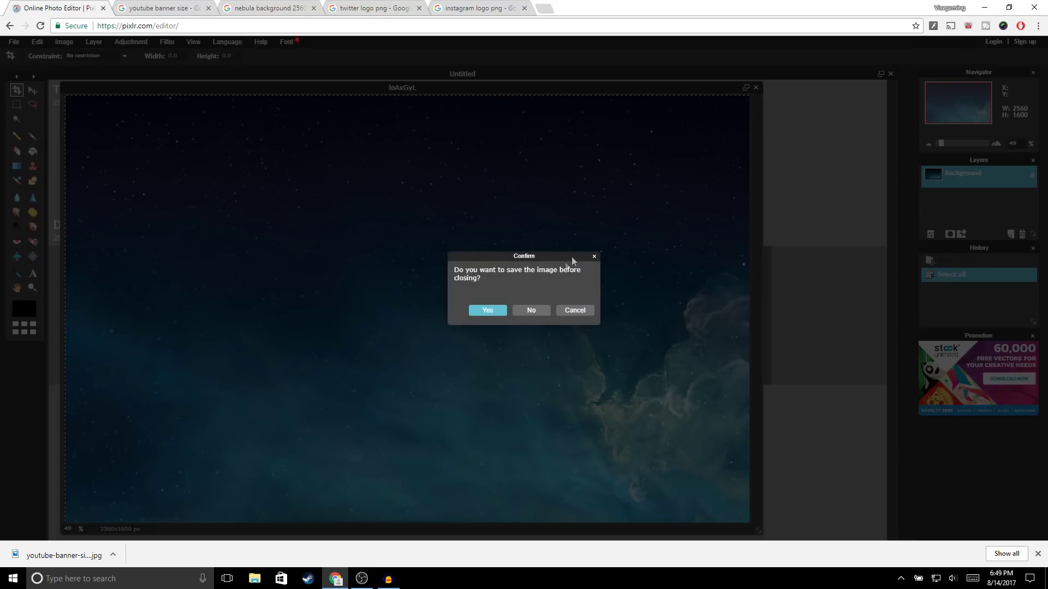
{"action": "left_click", "coordinate": [534, 309]}
{"action": "key", "text": "ctrl+v"}
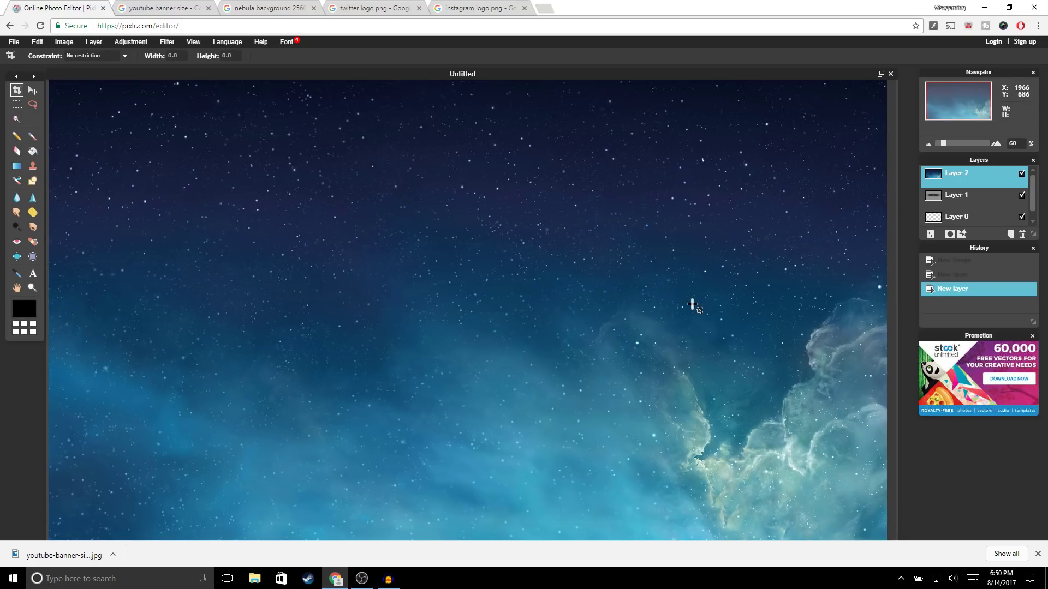
Lower Layer 2 opacity to 72 and pick the Rectangular Marquee tool
{"action": "left_click", "coordinate": [931, 234]}
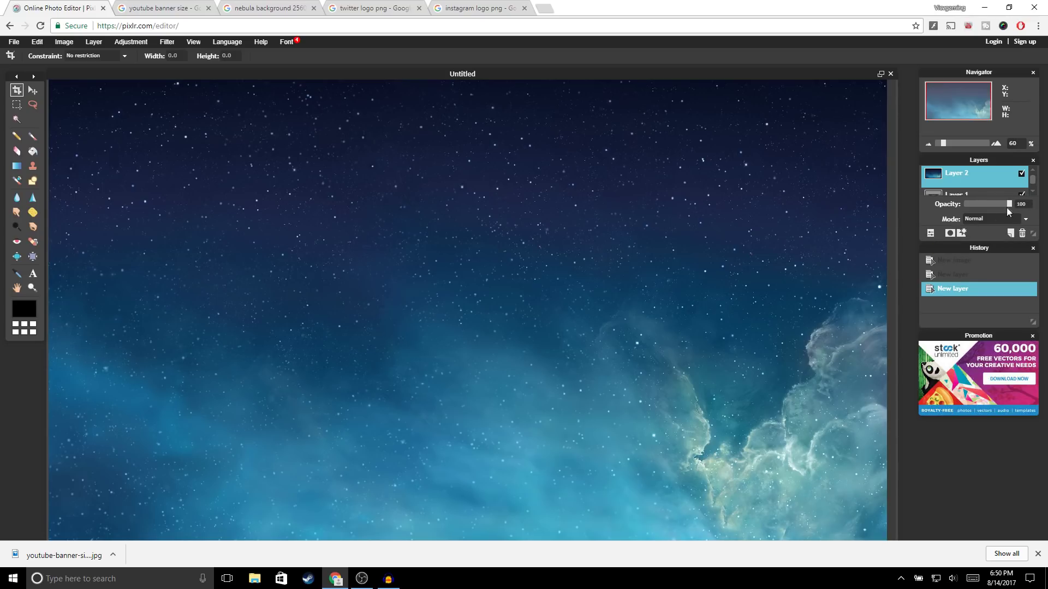
{"action": "left_click_drag", "start_coordinate": [1007, 206], "coordinate": [997, 208]}
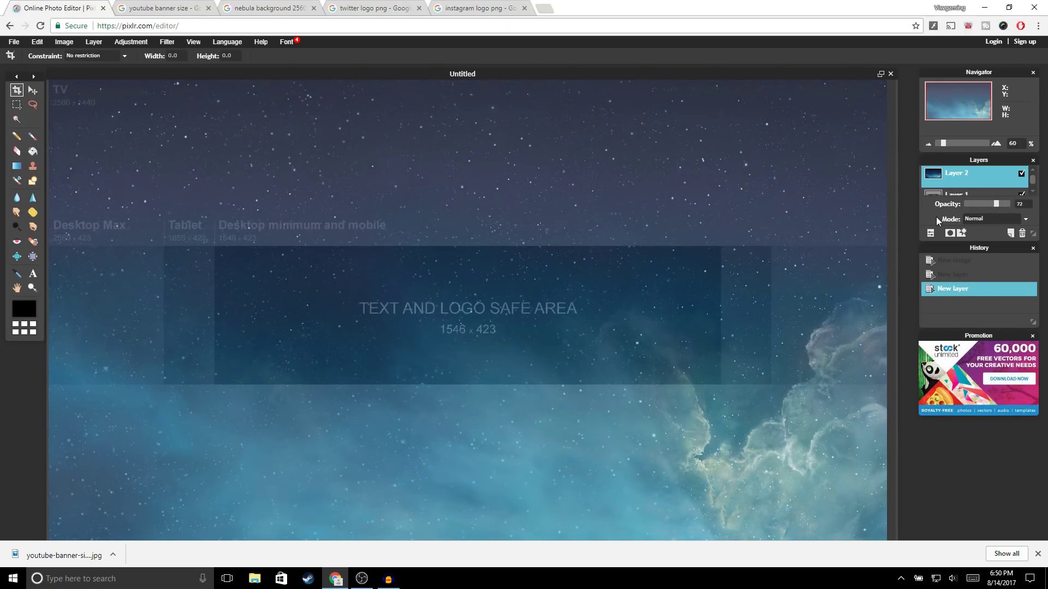
{"action": "left_click", "coordinate": [929, 234]}
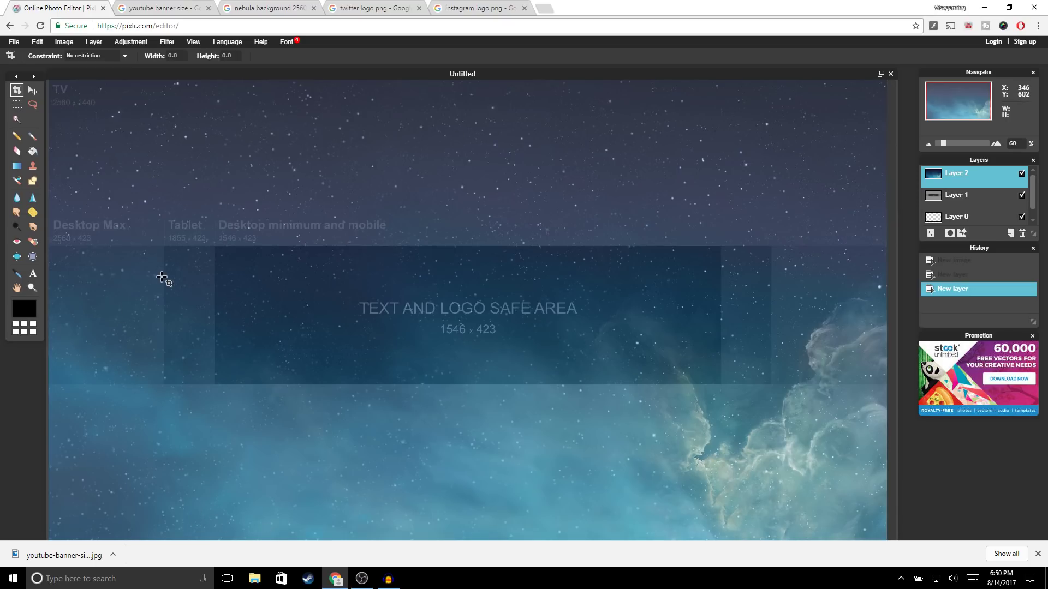
{"action": "left_click", "coordinate": [17, 106]}
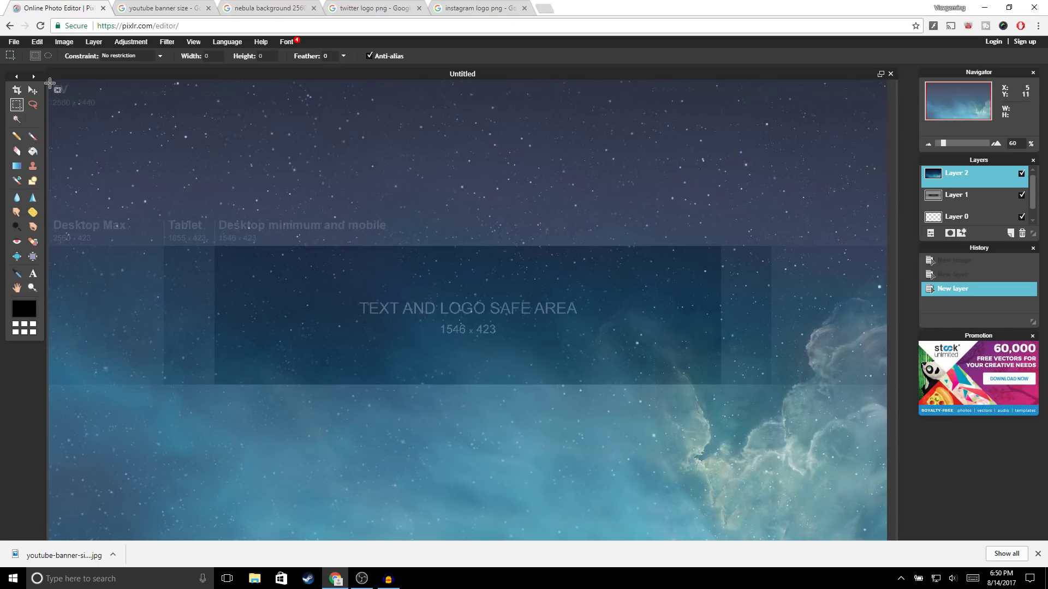
Delete the nebula above the banner strip
{"action": "left_click_drag", "start_coordinate": [50, 83], "coordinate": [888, 247]}
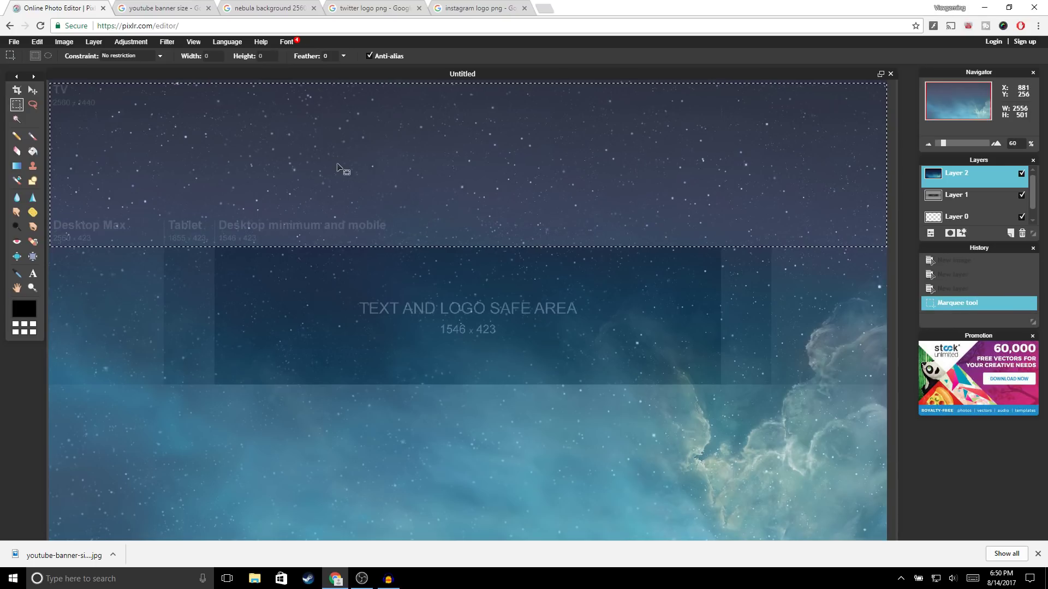
{"action": "key", "text": "Delete"}
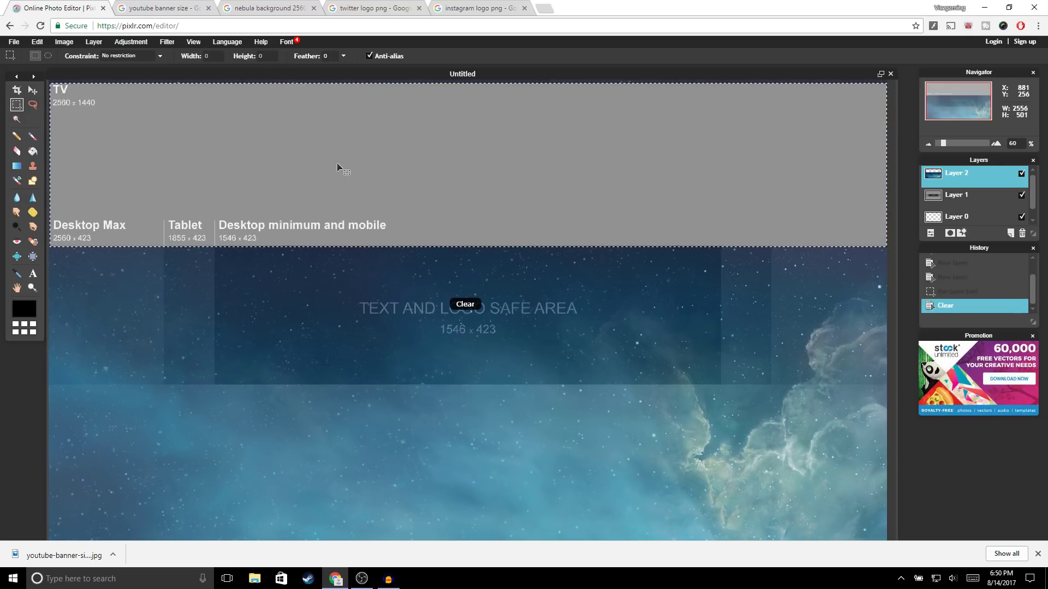
{"action": "left_click", "coordinate": [35, 91]}
Delete the nebula below the strip, deselect, and start a text box on the banner
{"action": "left_click_drag", "start_coordinate": [89, 117], "coordinate": [228, 439]}
{"action": "key", "text": "Delete"}
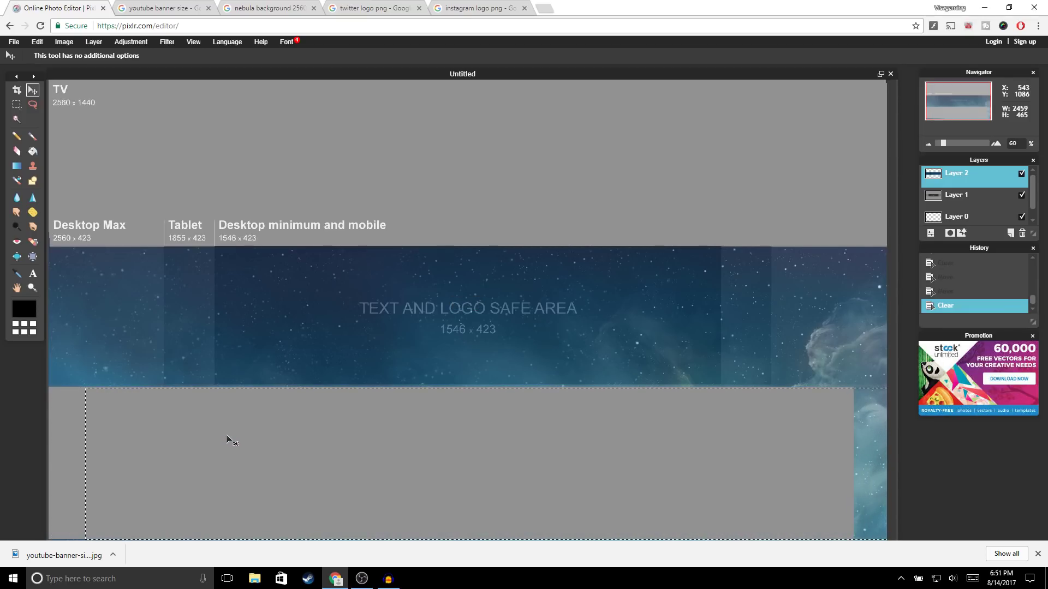
{"action": "key", "text": "Delete"}
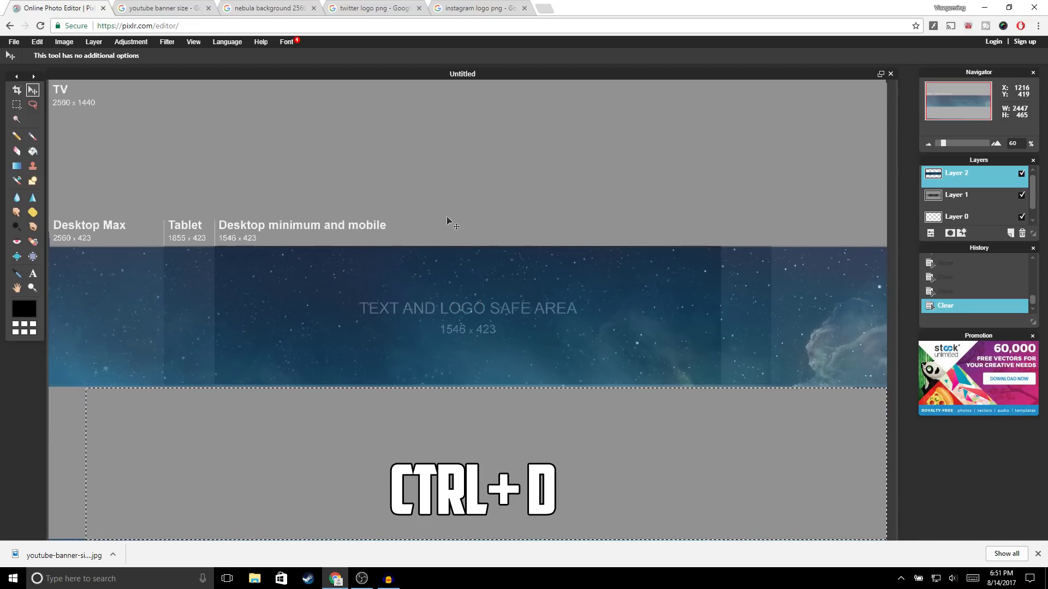
{"action": "key", "text": "ctrl+d"}
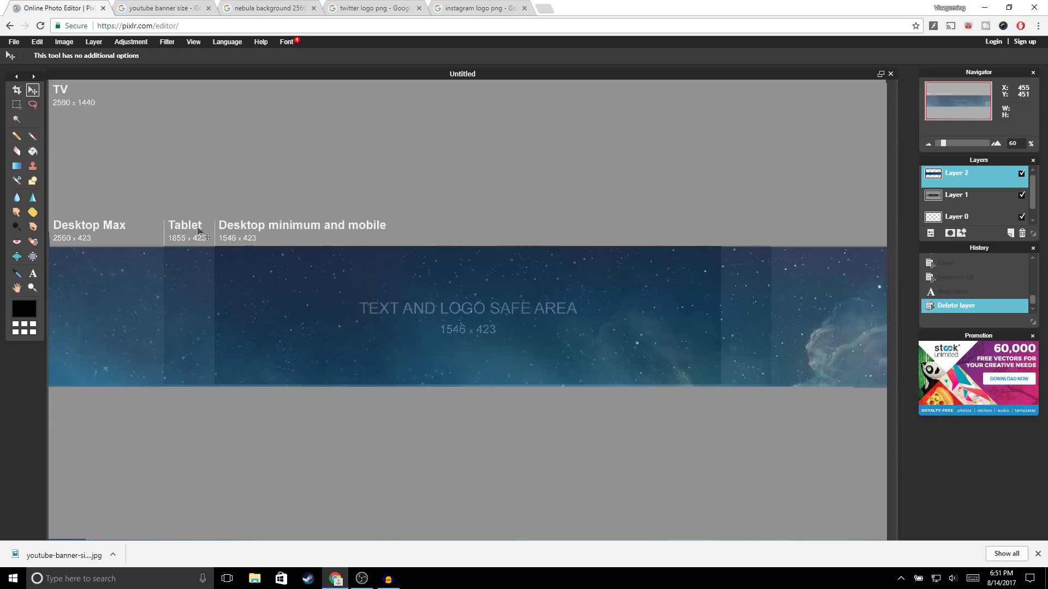
{"action": "left_click", "coordinate": [34, 277]}
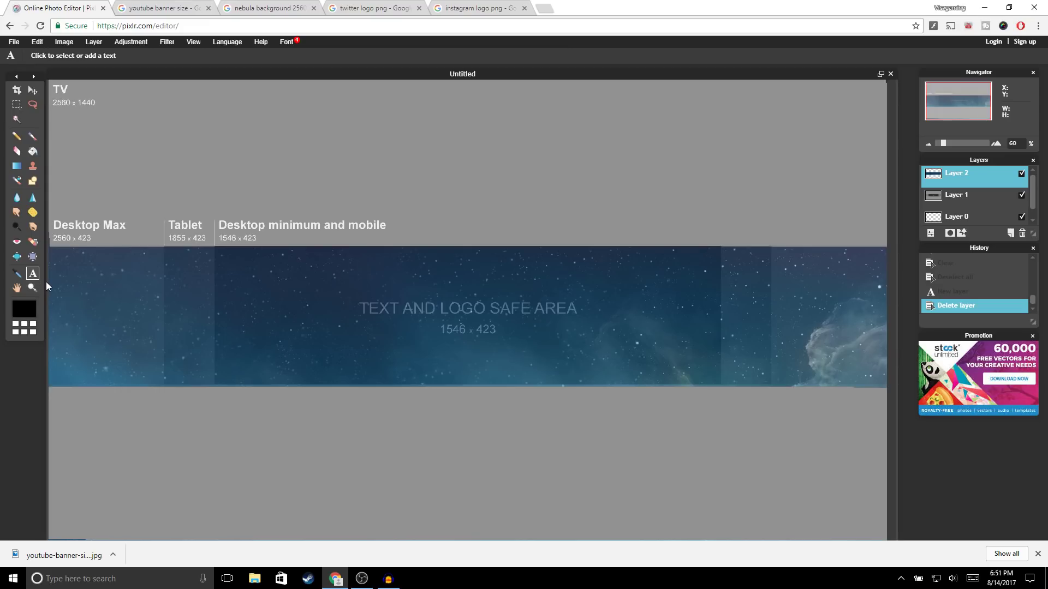
{"action": "left_click", "coordinate": [323, 281]}
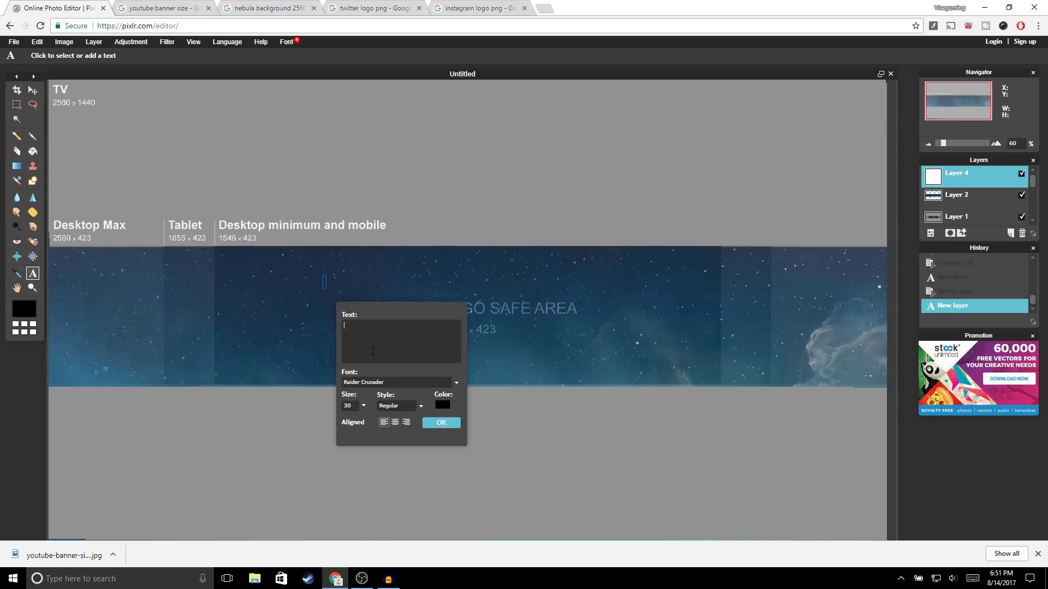
Add 'your name' text at size 130 in white on the banner
{"action": "left_click", "coordinate": [364, 406]}
{"action": "left_click_drag", "start_coordinate": [327, 421], "coordinate": [384, 426]}
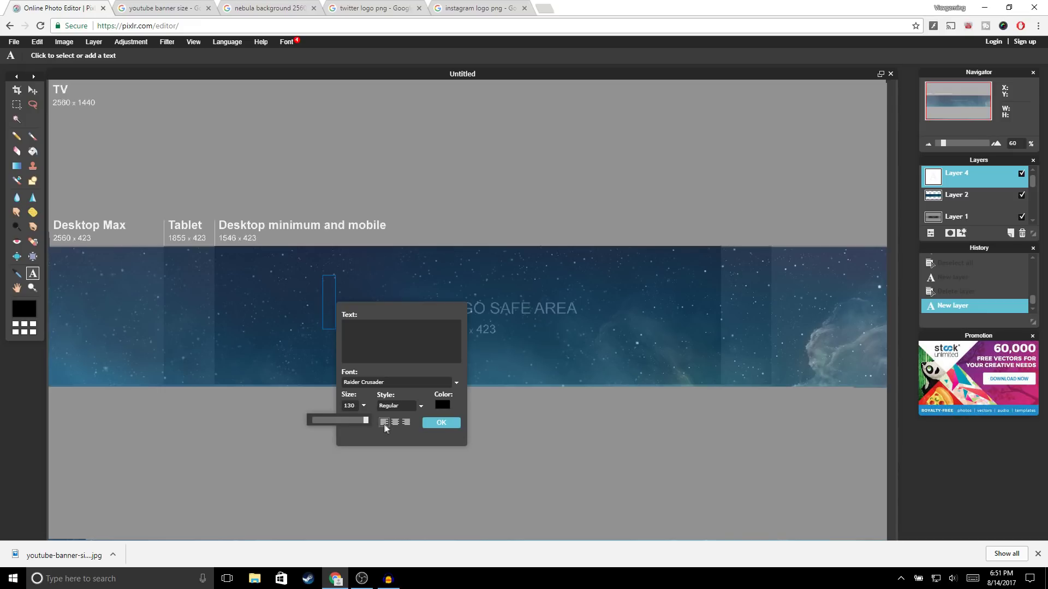
{"action": "left_click", "coordinate": [441, 405]}
{"action": "left_click_drag", "start_coordinate": [503, 375], "coordinate": [516, 374]}
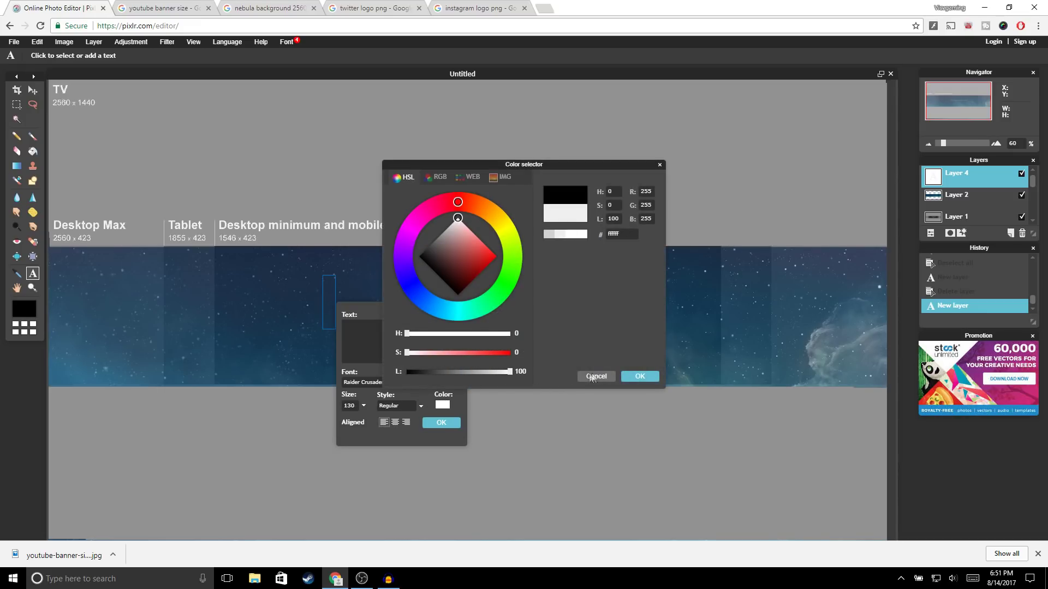
{"action": "left_click", "coordinate": [640, 375]}
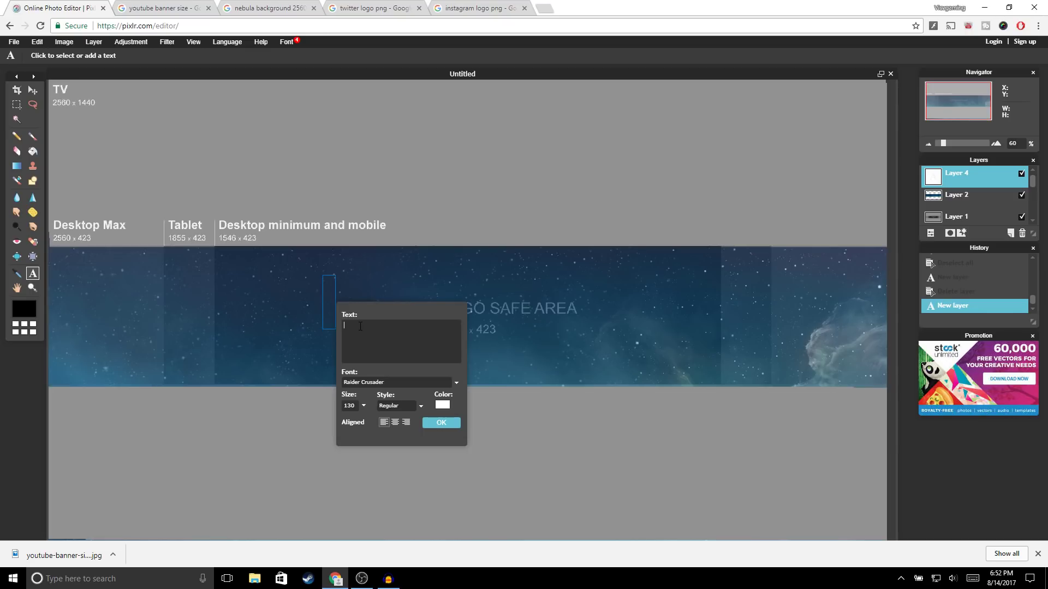
{"action": "type", "text": "your name"}
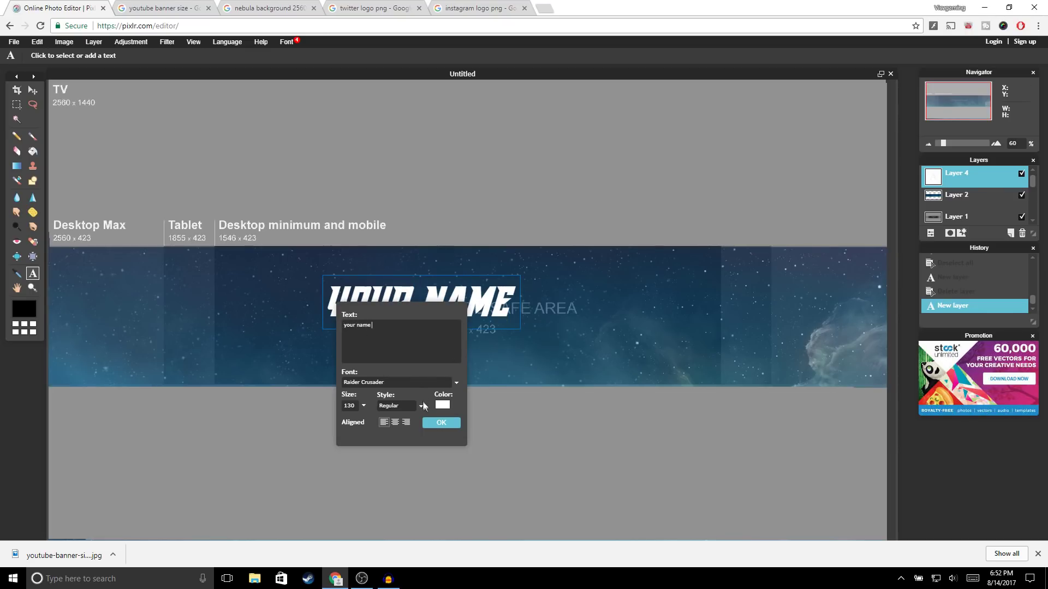
{"action": "left_click", "coordinate": [438, 423]}
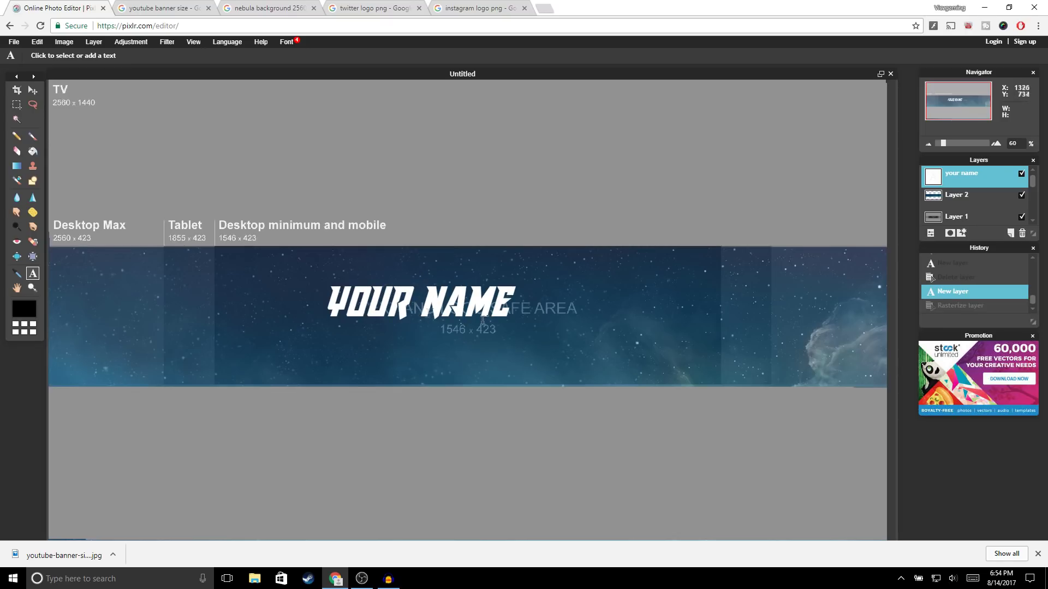
Rasterize the 'your name' layer and free-transform it larger, shifted toward the banner centre
{"action": "right_click", "coordinate": [962, 182]}
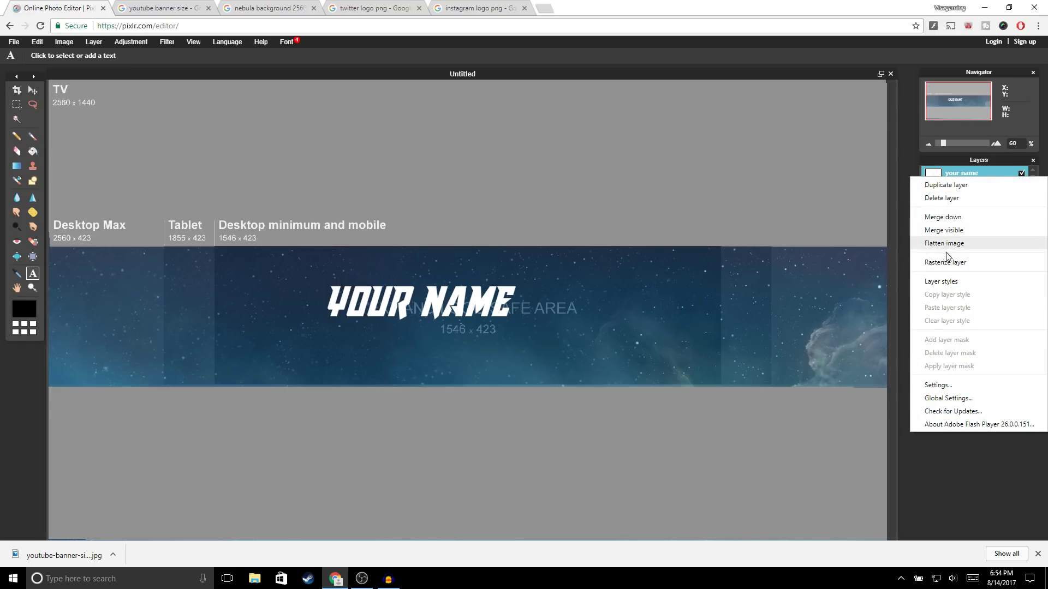
{"action": "left_click", "coordinate": [940, 263]}
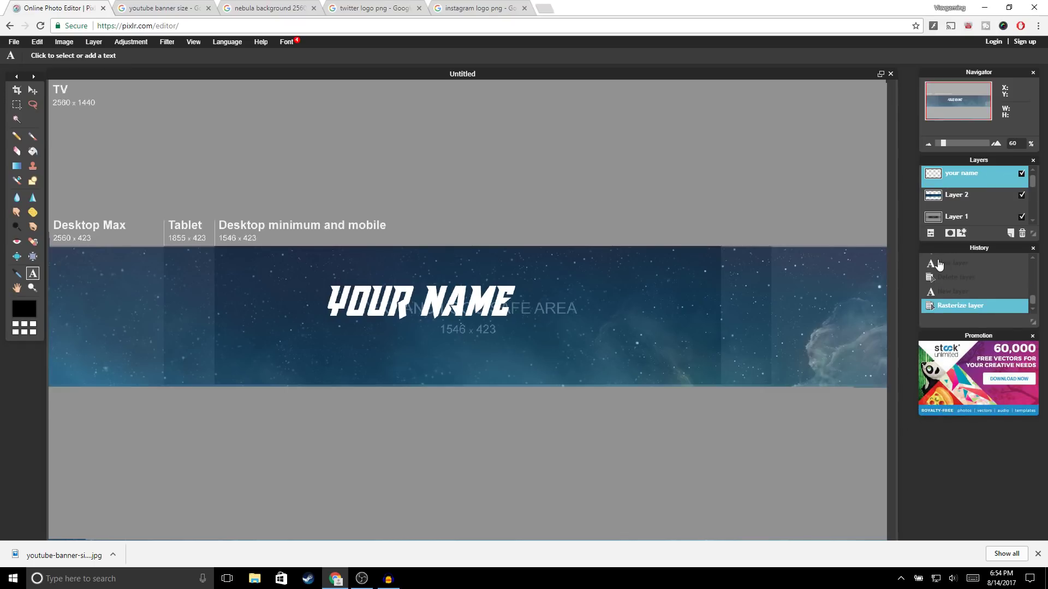
{"action": "left_click", "coordinate": [36, 42]}
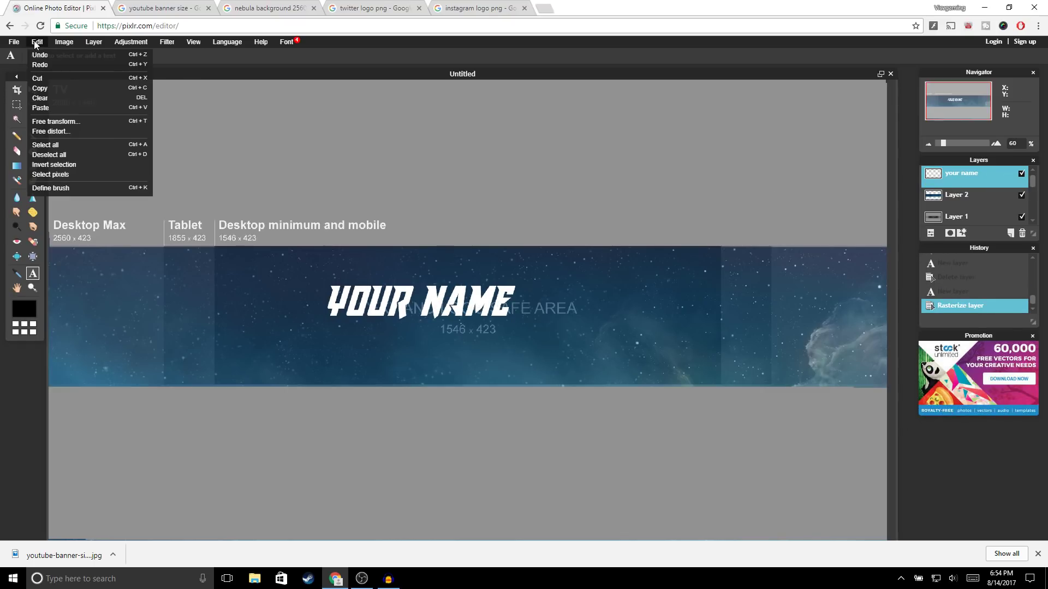
{"action": "left_click", "coordinate": [68, 122]}
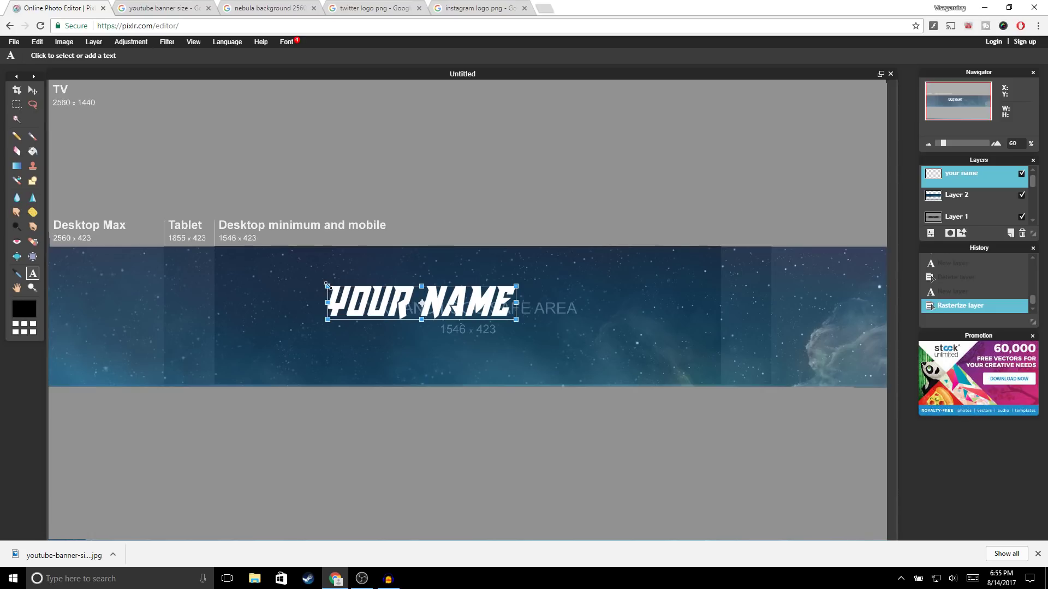
{"action": "left_click_drag", "start_coordinate": [327, 284], "coordinate": [251, 266]}
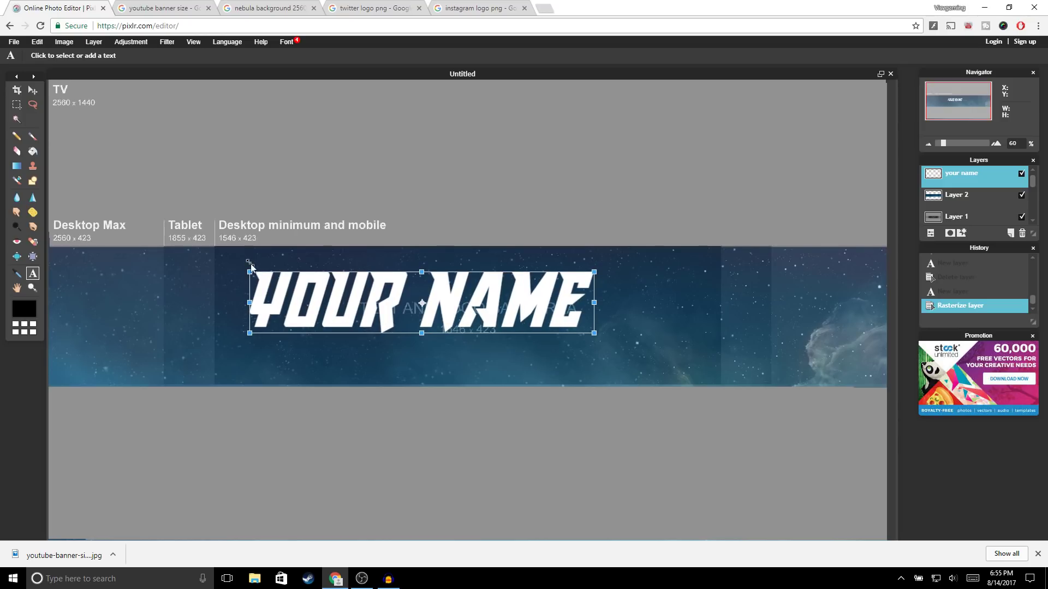
{"action": "left_click_drag", "start_coordinate": [500, 302], "coordinate": [539, 304]}
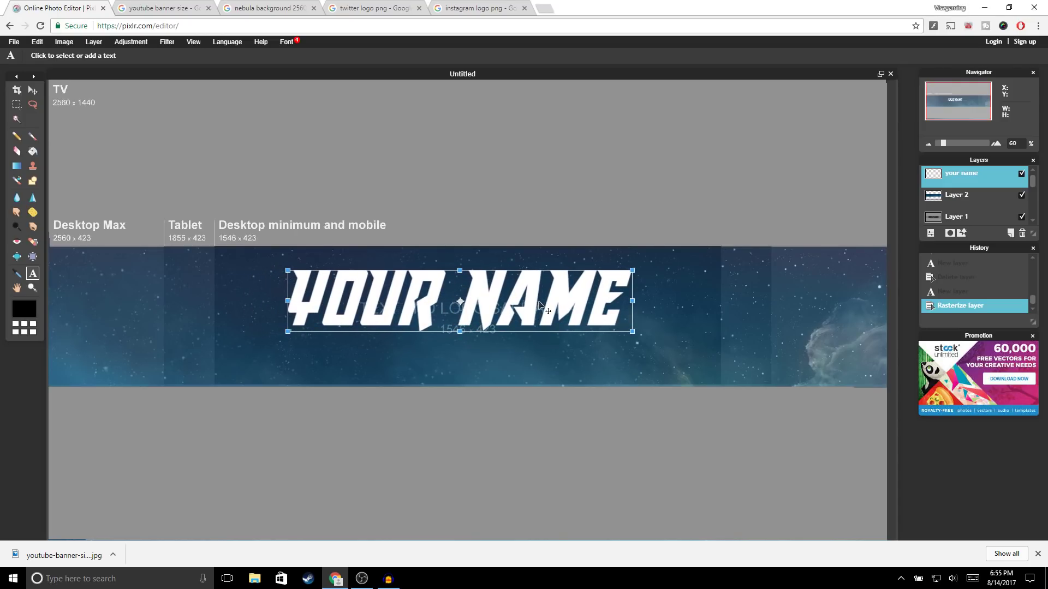
{"action": "key", "text": "Return"}
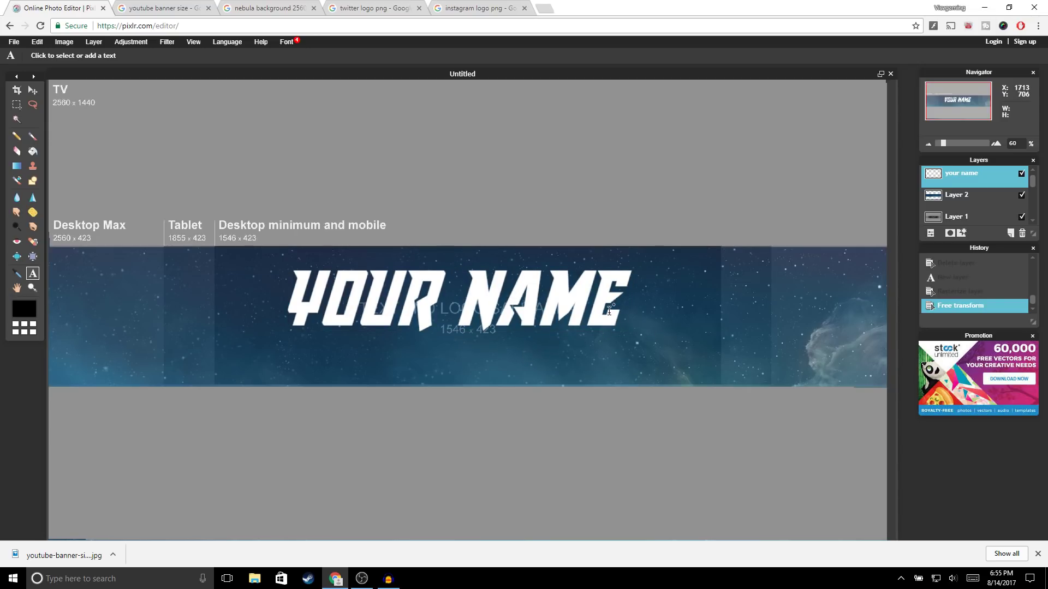
{"action": "right_click", "coordinate": [960, 180]}
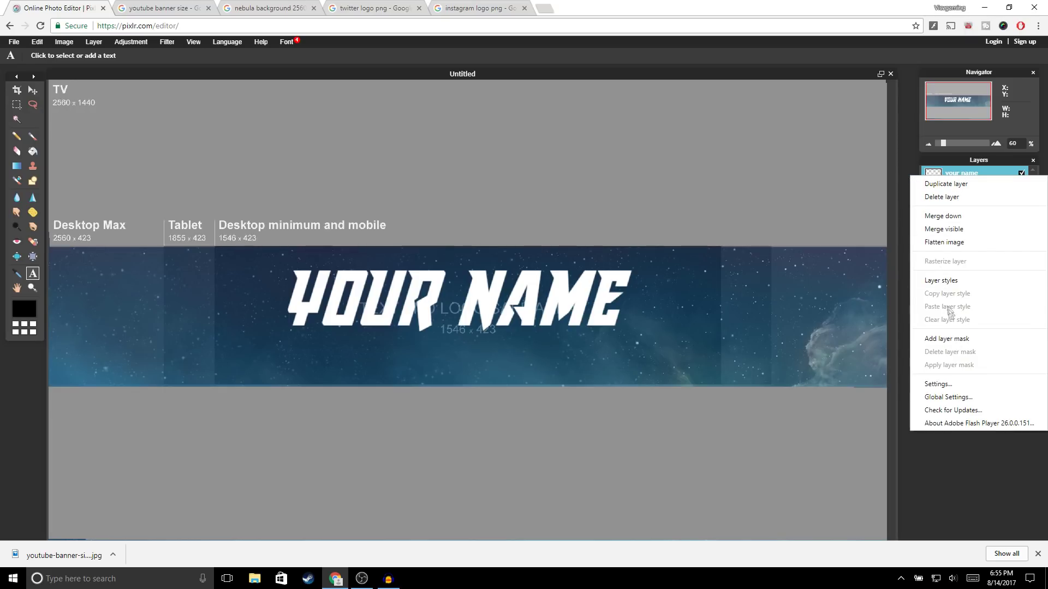
Give the YOUR NAME text a black outer glow of size 15
{"action": "left_click", "coordinate": [941, 280]}
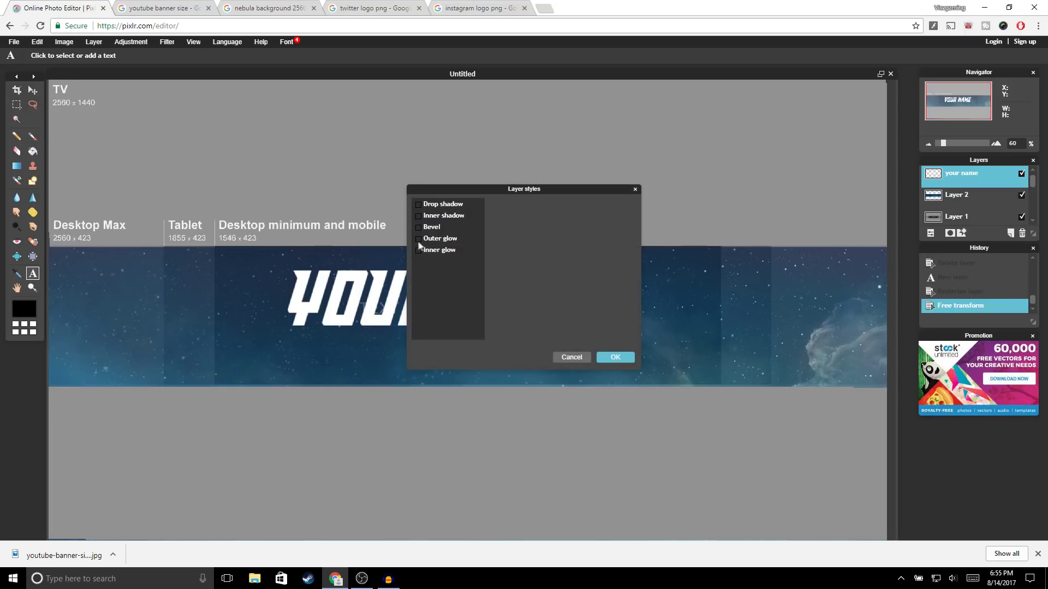
{"action": "left_click", "coordinate": [435, 240]}
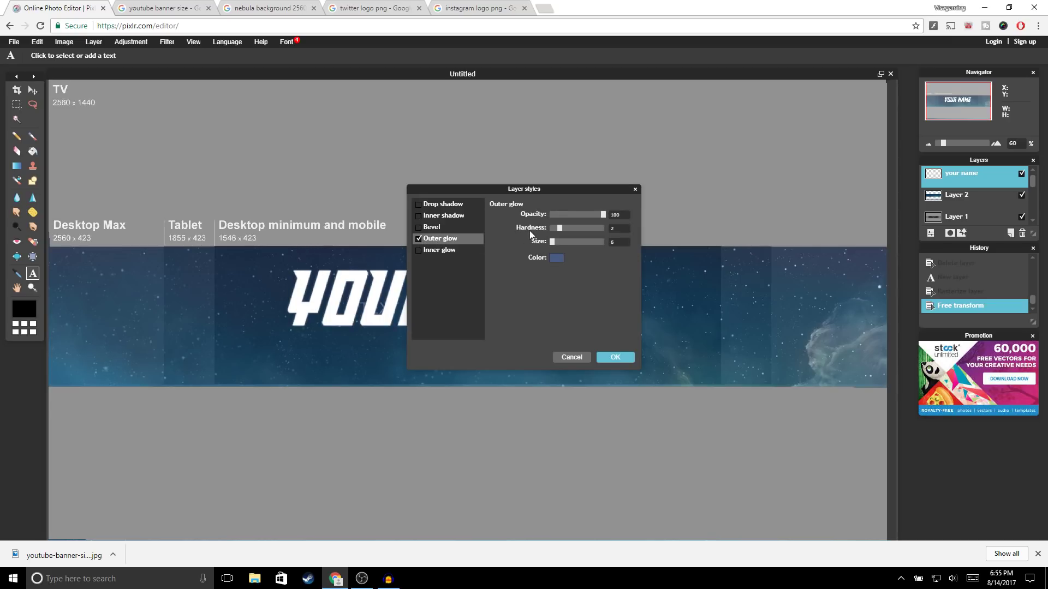
{"action": "left_click_drag", "start_coordinate": [559, 228], "coordinate": [615, 228]}
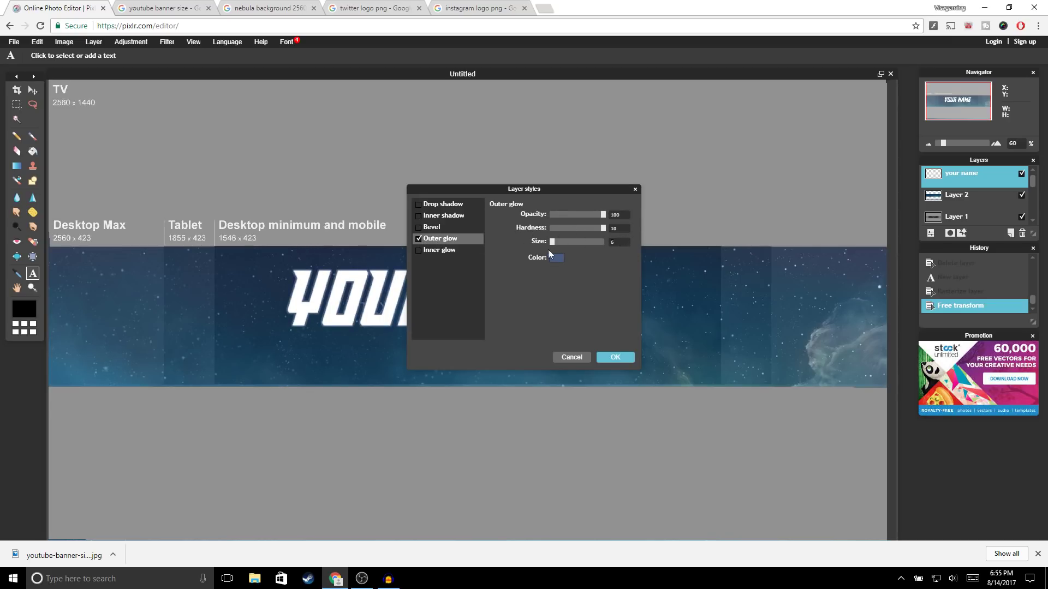
{"action": "type", "text": "5"}
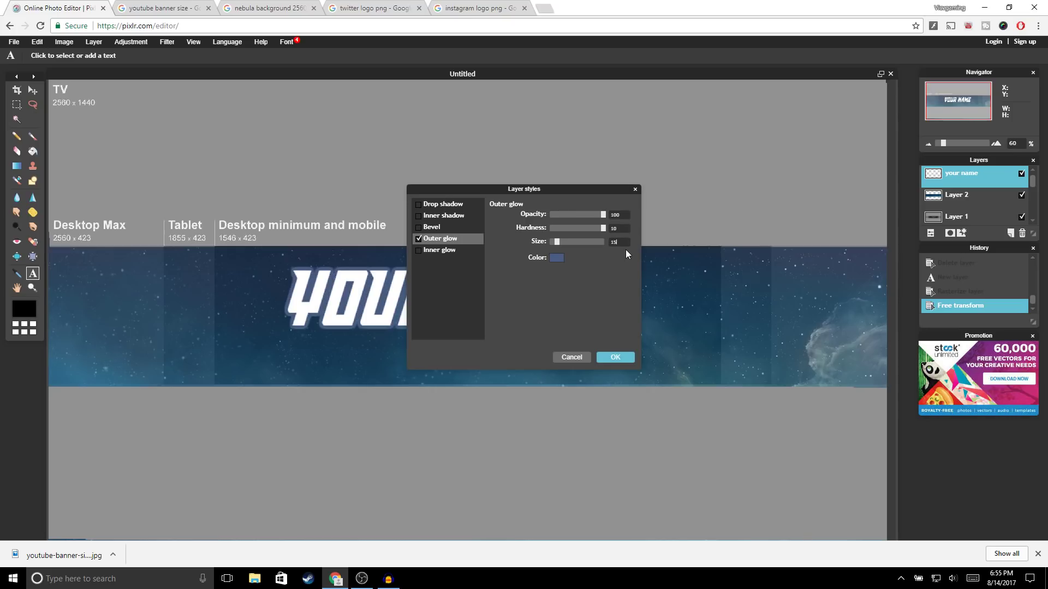
{"action": "left_click", "coordinate": [556, 259]}
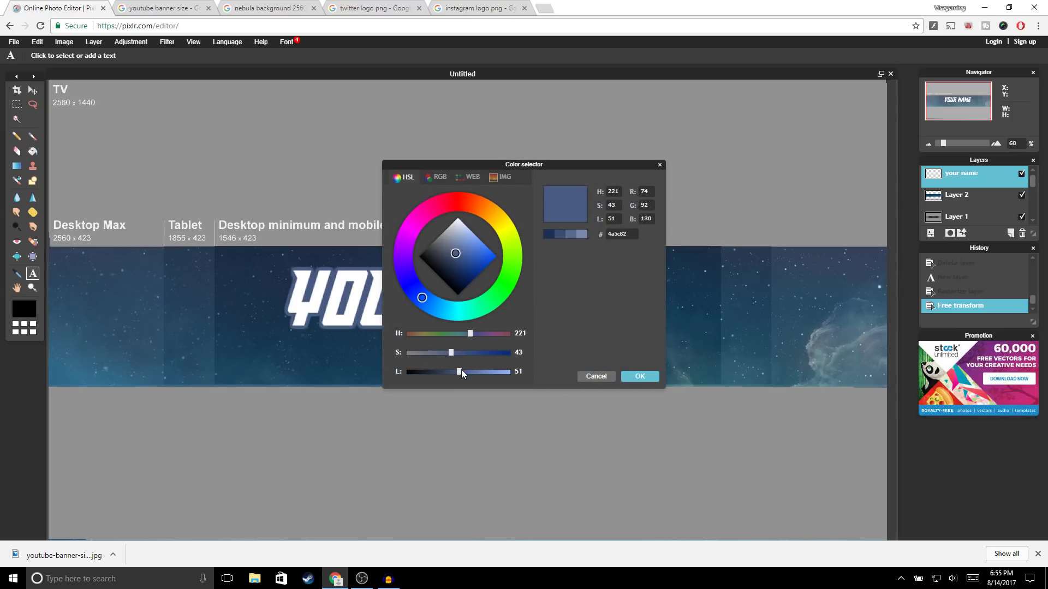
{"action": "left_click_drag", "start_coordinate": [461, 369], "coordinate": [383, 371]}
{"action": "left_click", "coordinate": [639, 376]}
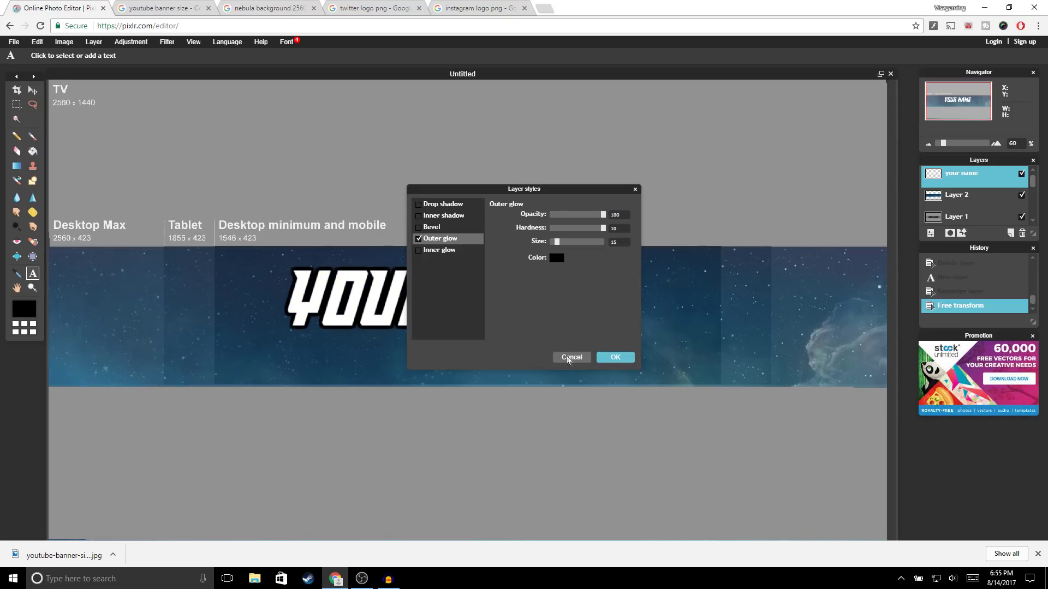
{"action": "left_click", "coordinate": [626, 357]}
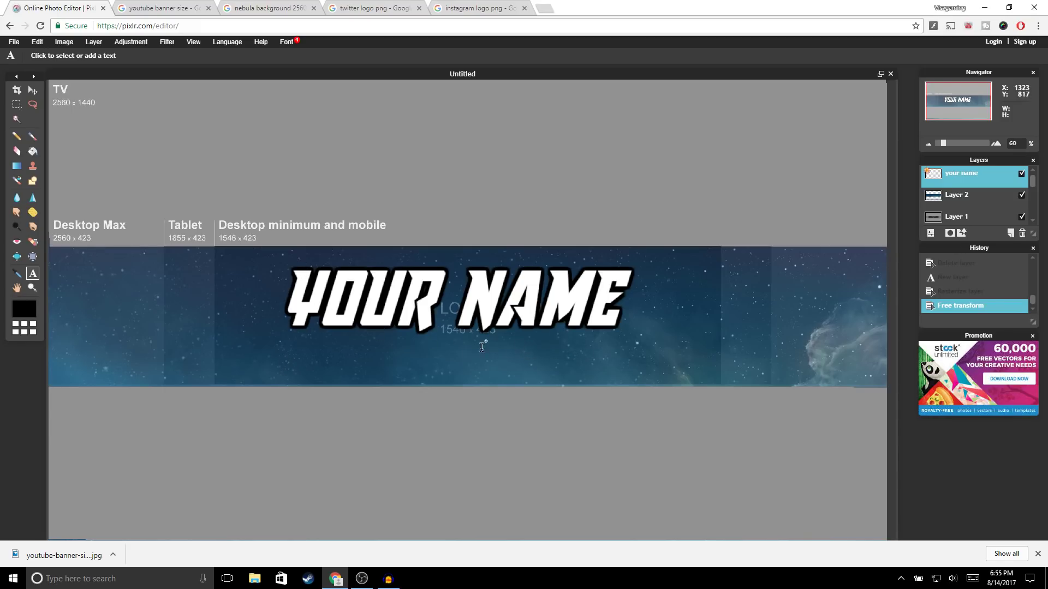
{"action": "left_click", "coordinate": [375, 9]}
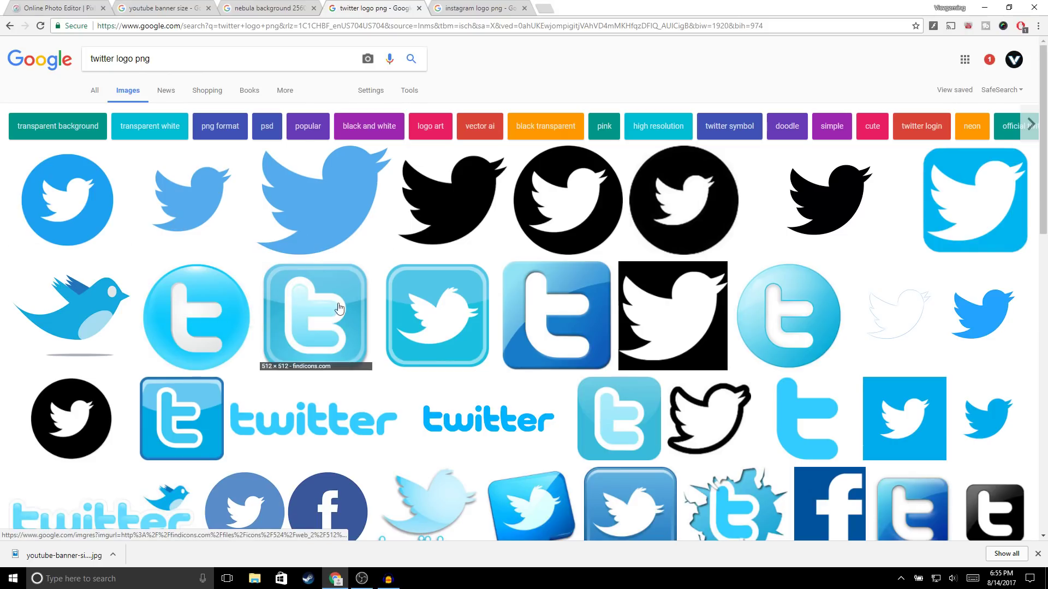
Open the Twitterbird logo image in Pixlr Editor
{"action": "left_click", "coordinate": [74, 10]}
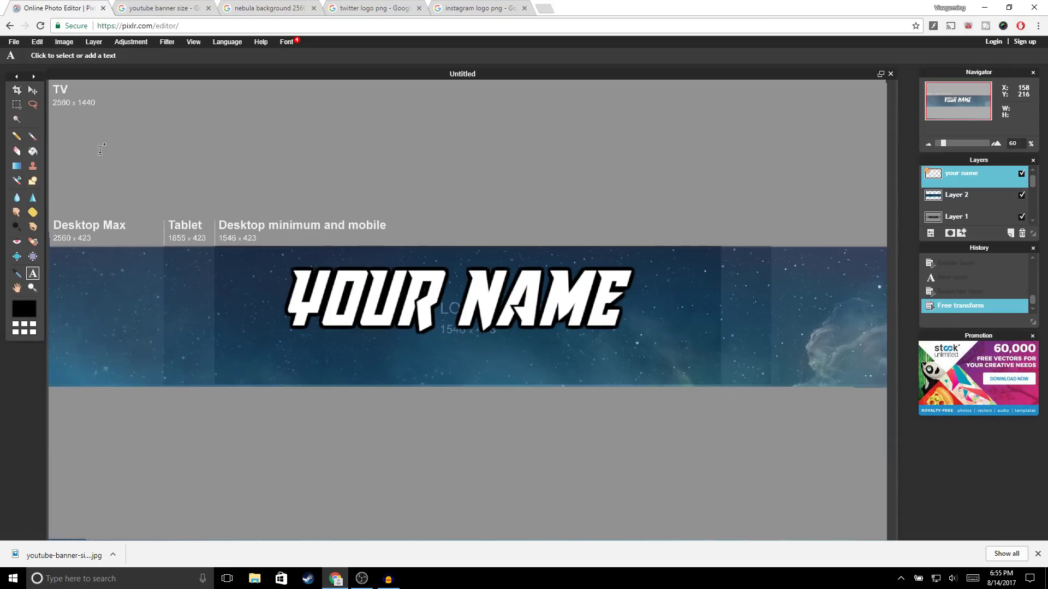
{"action": "left_click", "coordinate": [13, 42]}
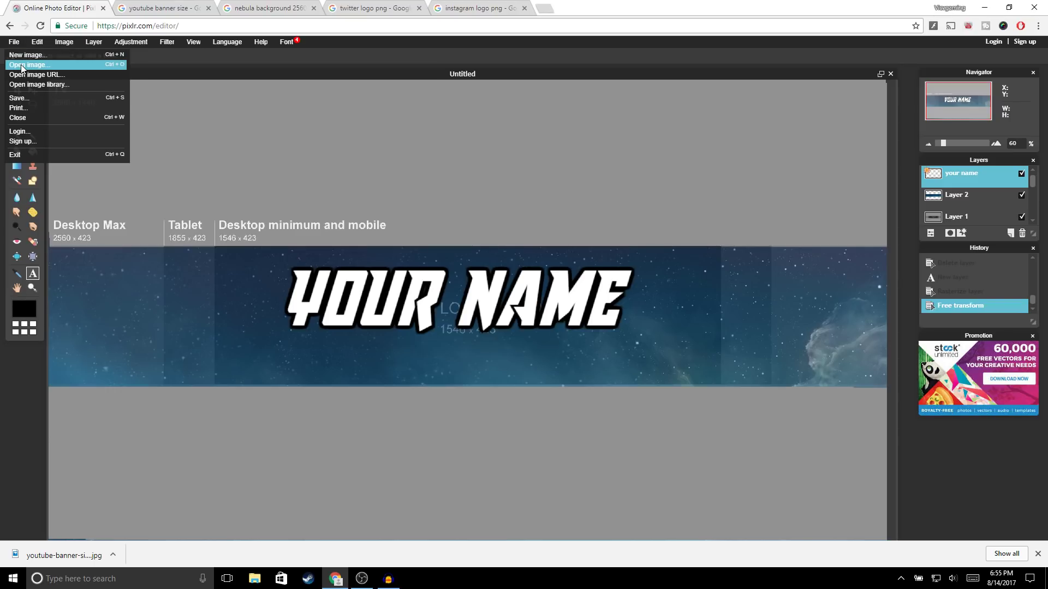
{"action": "left_click", "coordinate": [22, 66]}
{"action": "scroll", "coordinate": [164, 129], "scroll_direction": "down", "scroll_amount": 5}
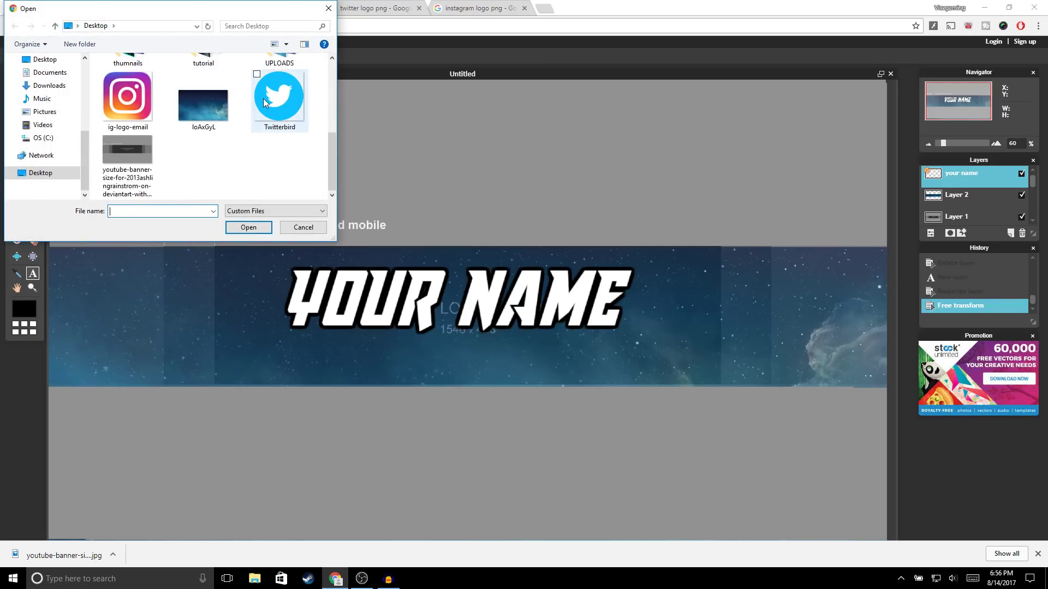
{"action": "double_click", "coordinate": [264, 103]}
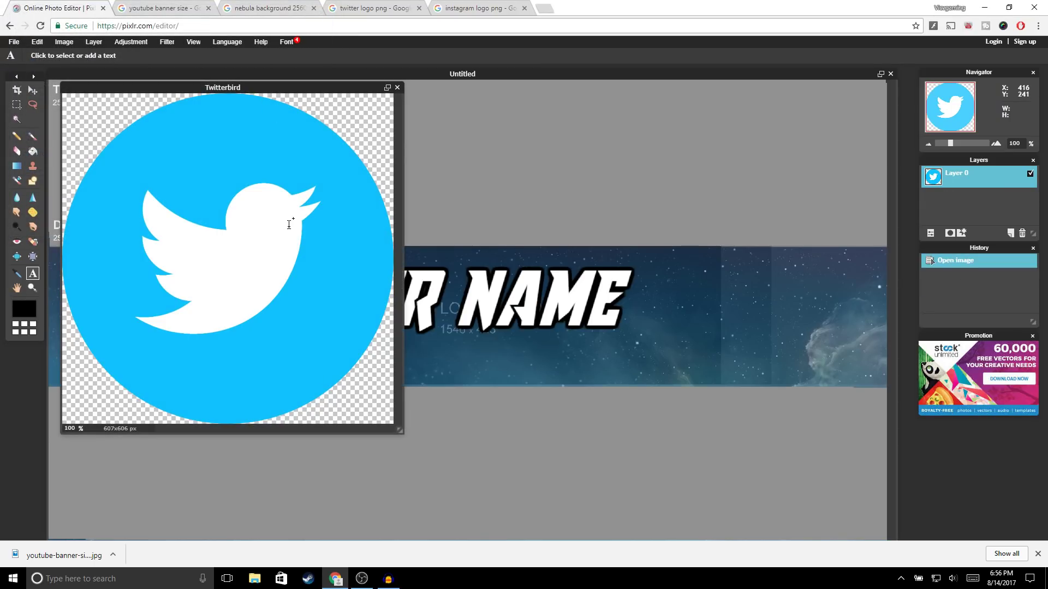
Copy the entire Twitterbird logo and close its window without saving
{"action": "key", "text": "v"}
{"action": "key", "text": "ctrl+a"}
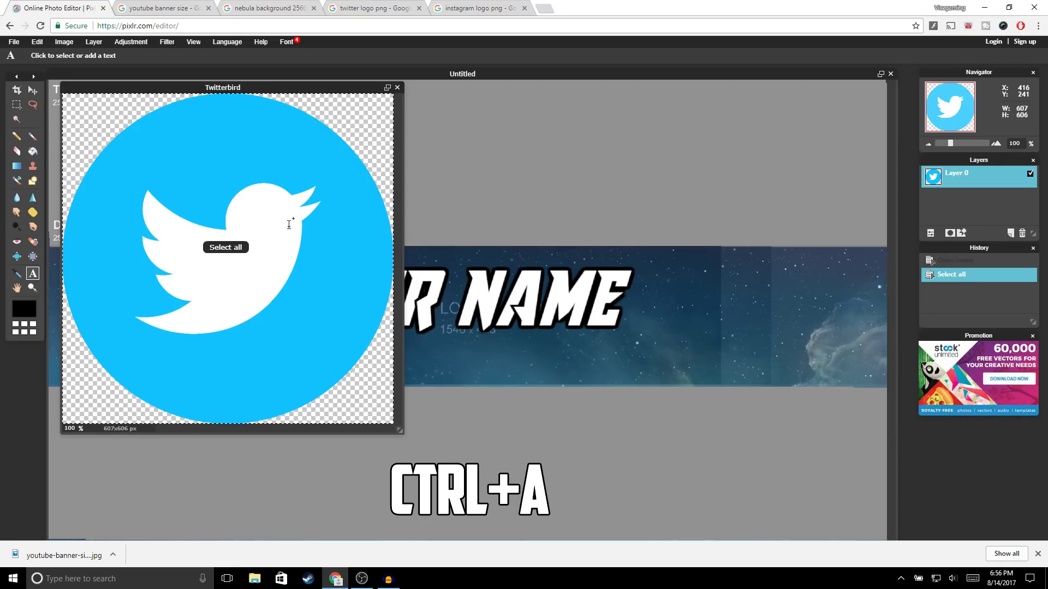
{"action": "key", "text": "ctrl+c"}
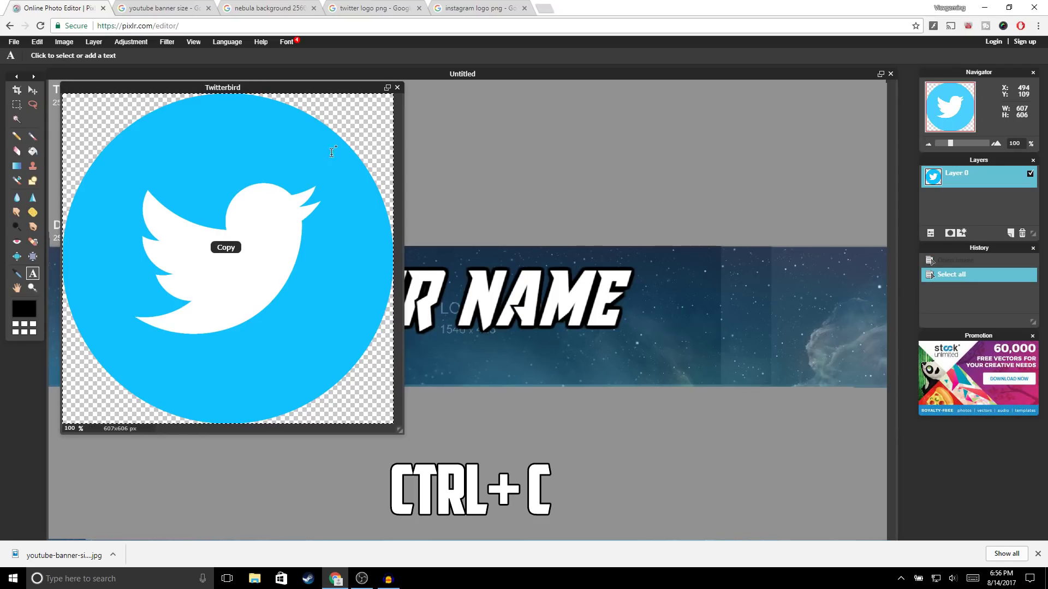
{"action": "left_click", "coordinate": [396, 88]}
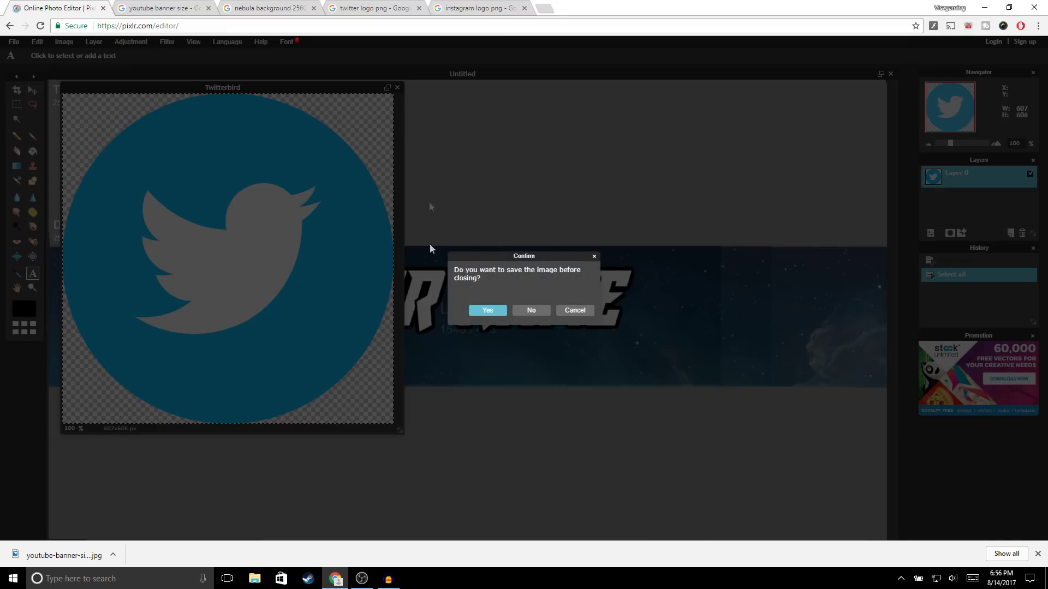
{"action": "left_click", "coordinate": [532, 311]}
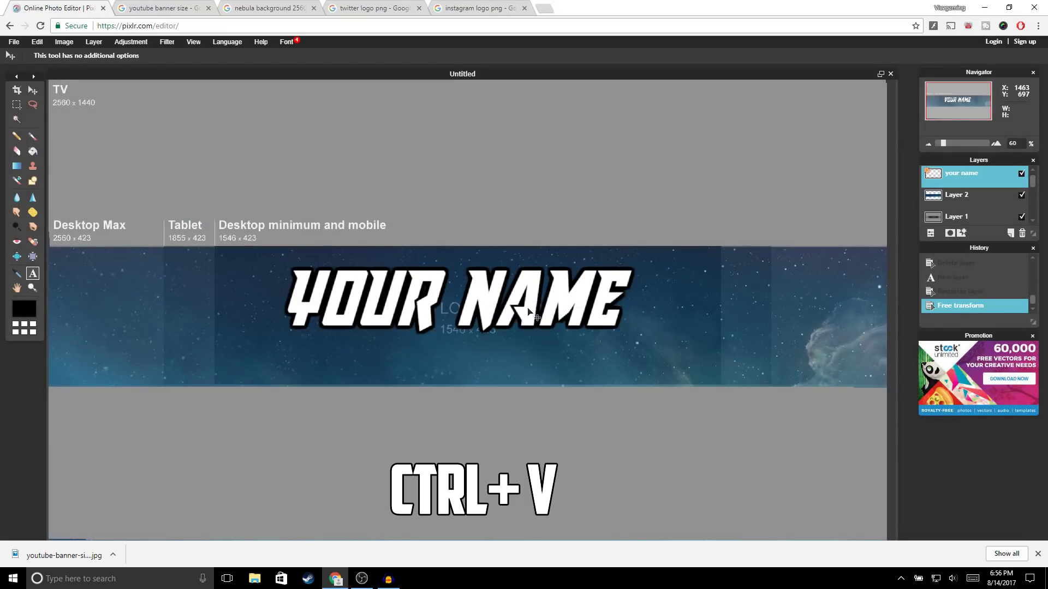
Paste the Twitter logo as Layer 7, move it left, and free-transform it into a small icon
{"action": "key", "text": "ctrl+v"}
{"action": "left_click", "coordinate": [33, 90]}
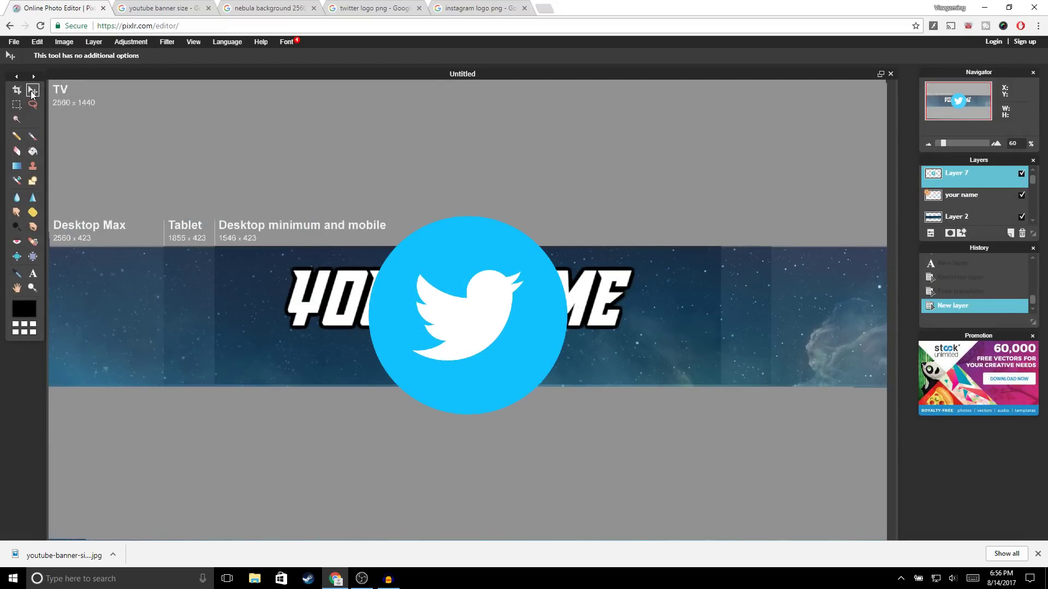
{"action": "left_click_drag", "start_coordinate": [457, 278], "coordinate": [299, 300]}
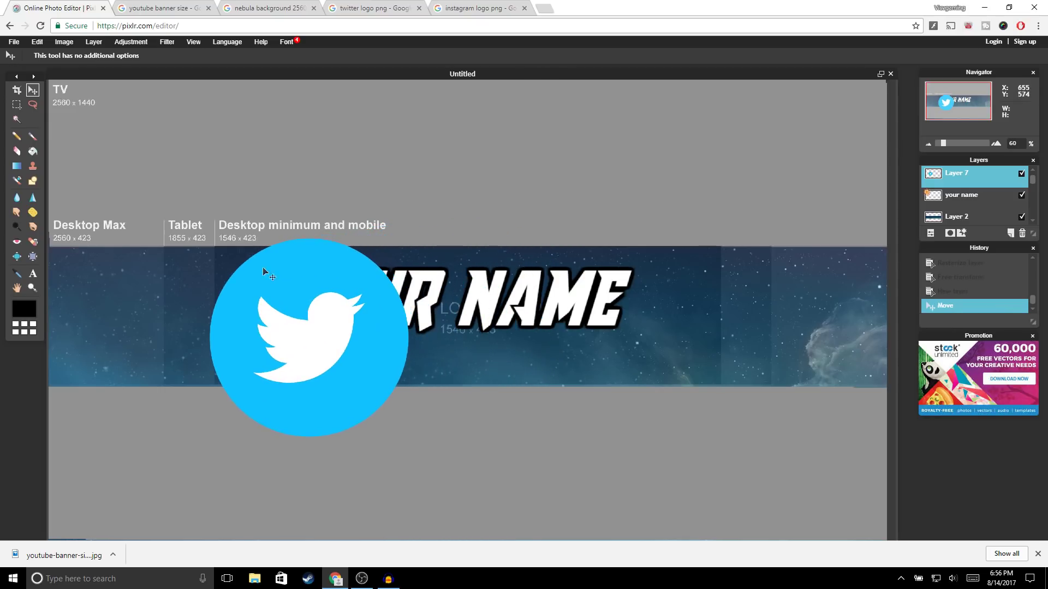
{"action": "left_click", "coordinate": [36, 42]}
{"action": "left_click", "coordinate": [69, 125]}
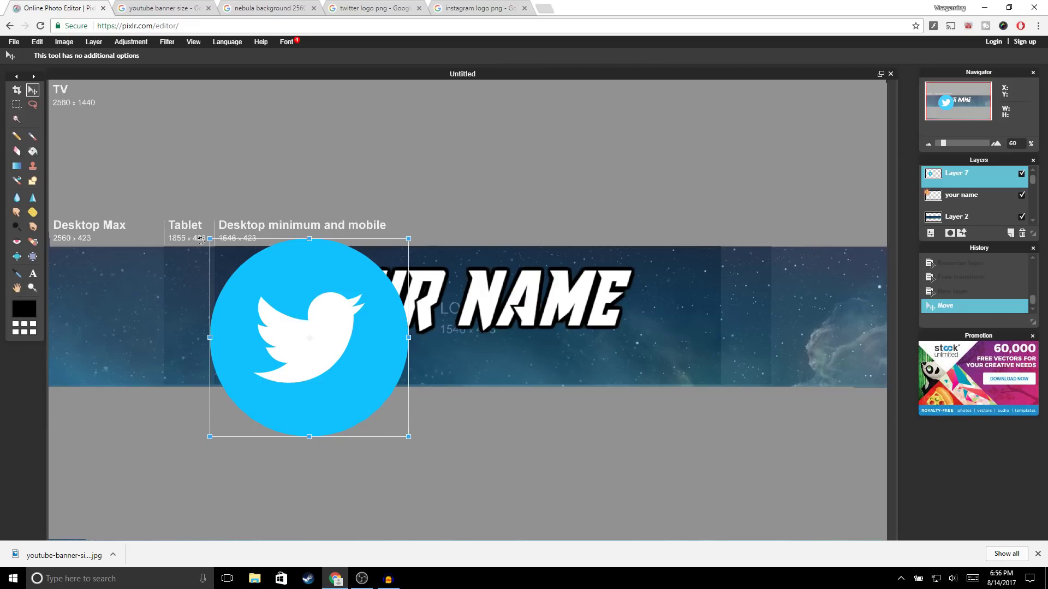
{"action": "left_click_drag", "start_coordinate": [210, 238], "coordinate": [280, 353]}
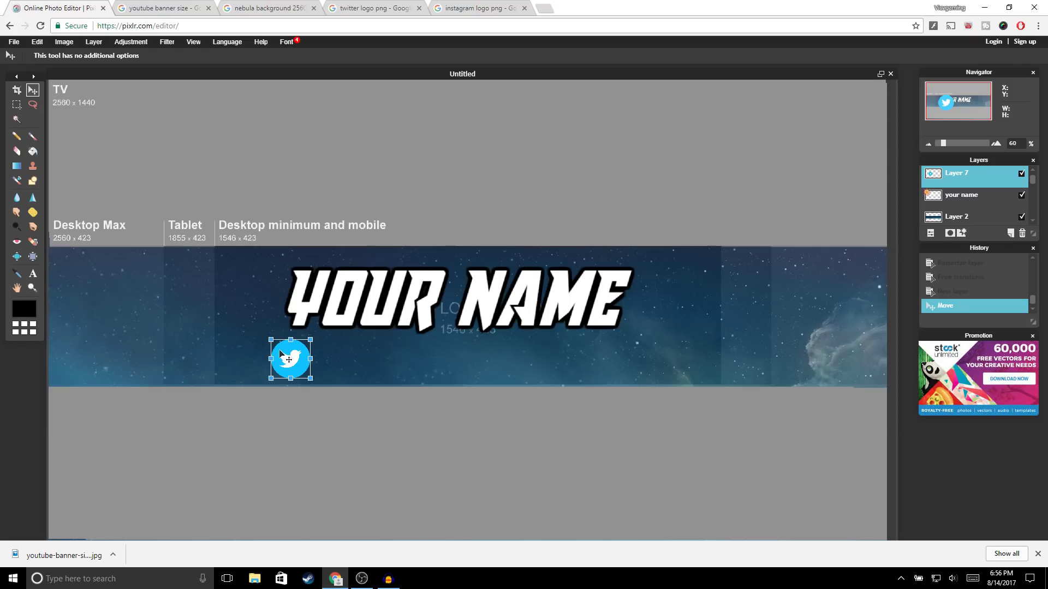
{"action": "key", "text": "Return"}
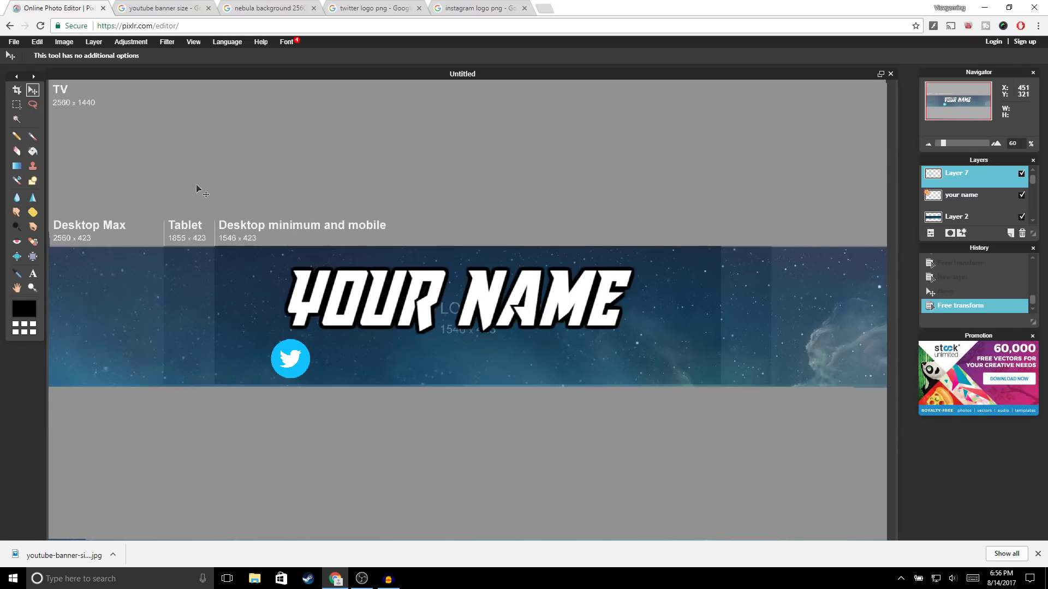
Look over the 'instagram logo png' image results, then return to the Pixlr banner's File menu
{"action": "left_click", "coordinate": [475, 9]}
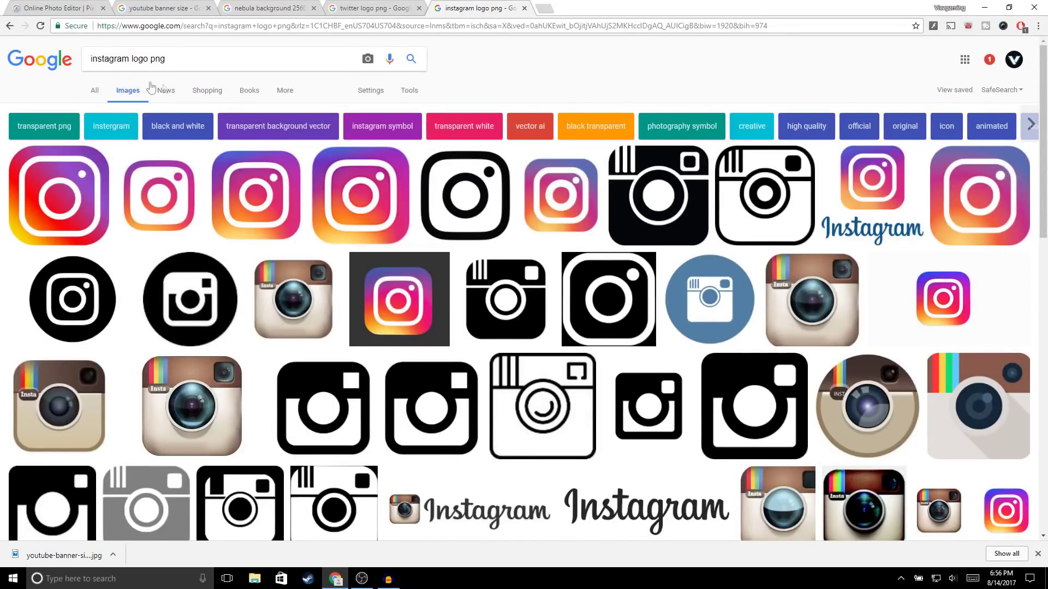
{"action": "left_click", "coordinate": [66, 8]}
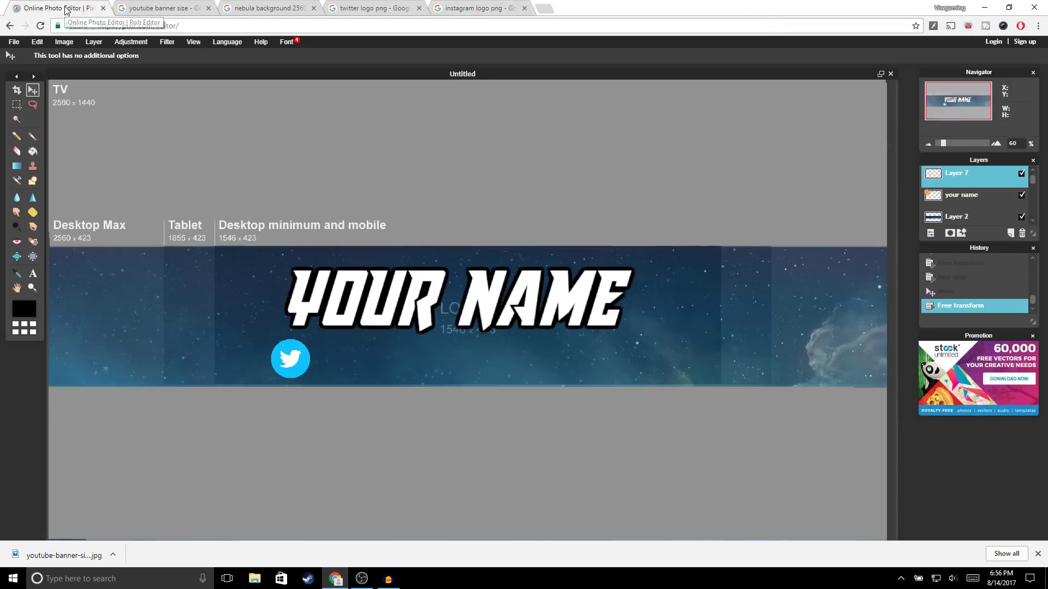
{"action": "left_click", "coordinate": [12, 43]}
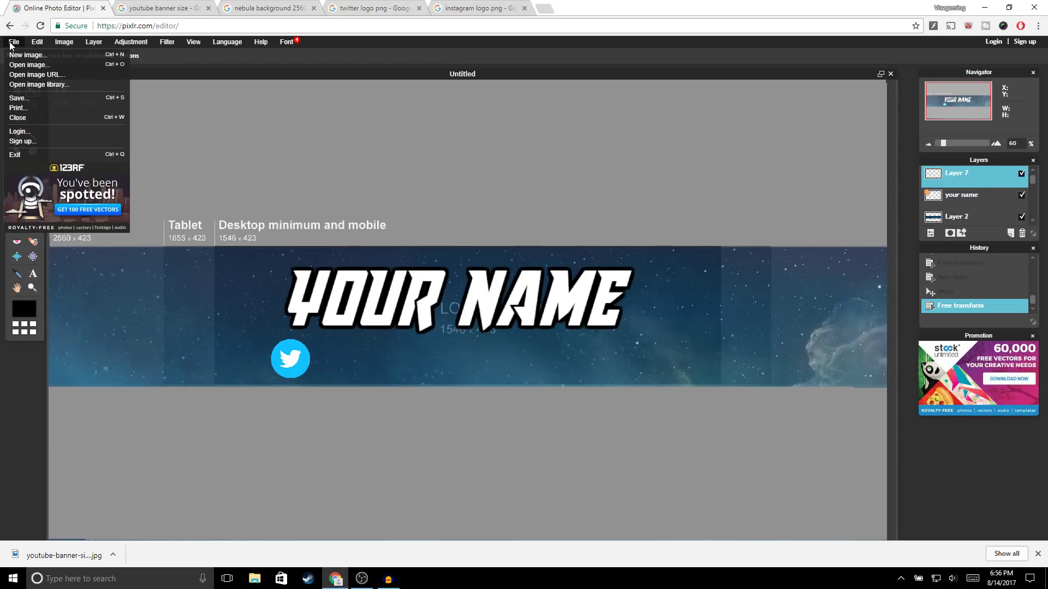
Copy the whole ig-logo-email image, close it without saving, and paste it onto the banner as Layer 8
{"action": "left_click", "coordinate": [24, 65]}
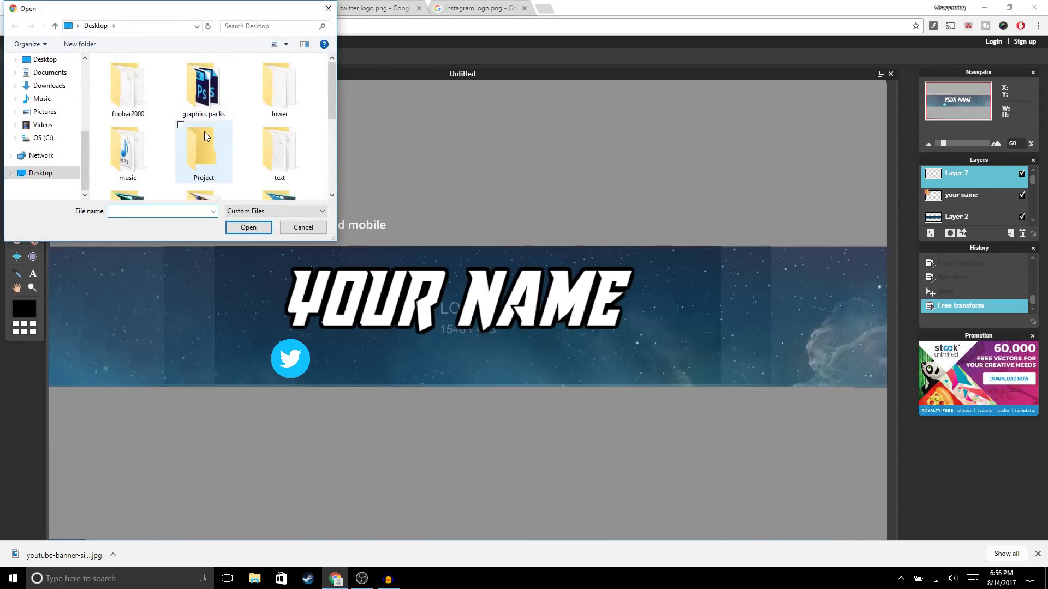
{"action": "double_click", "coordinate": [131, 99]}
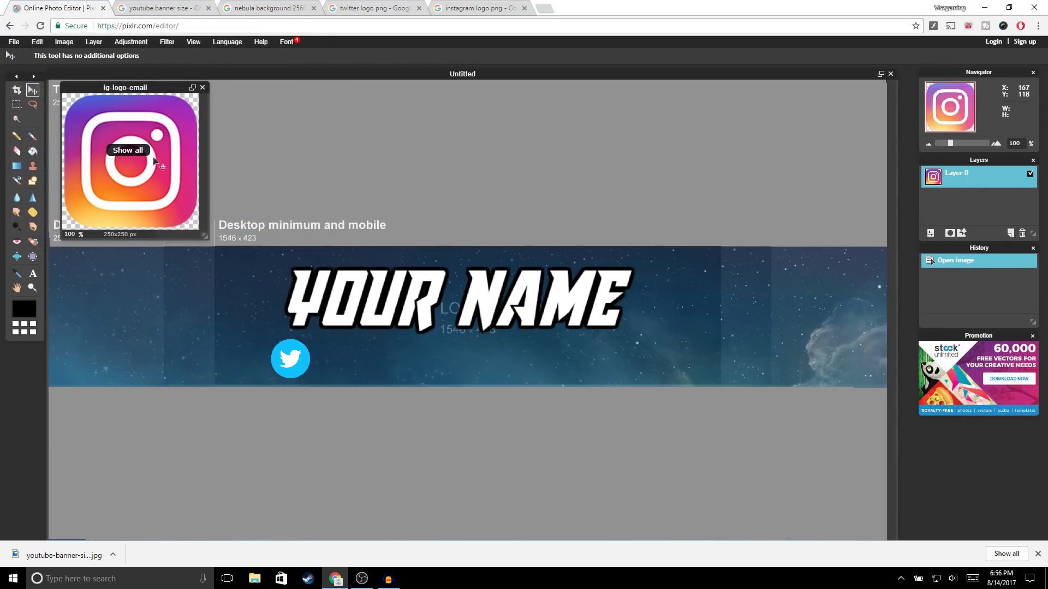
{"action": "key", "text": "ctrl+a"}
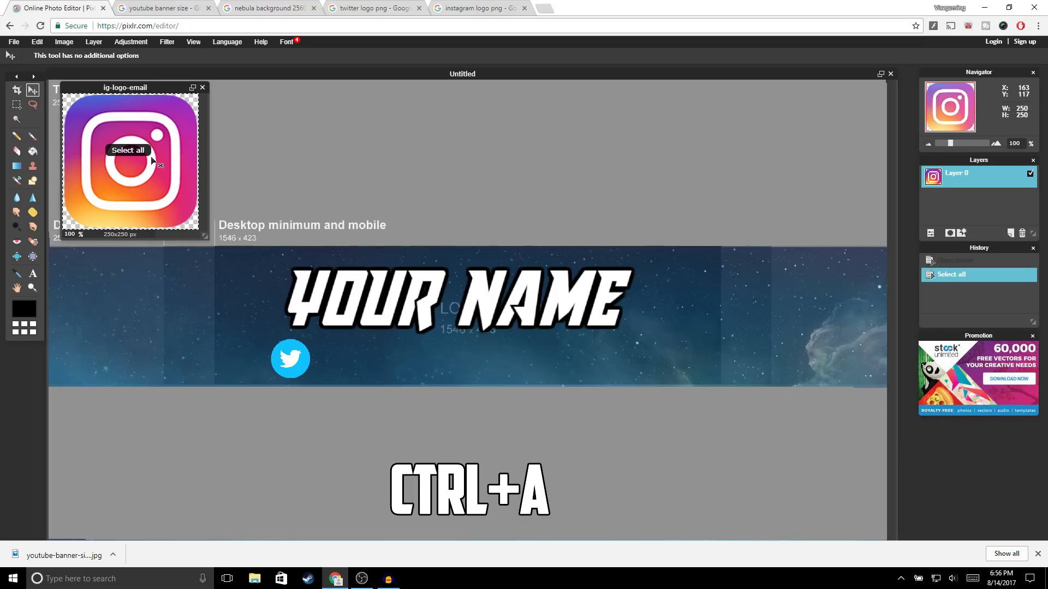
{"action": "key", "text": "ctrl+c"}
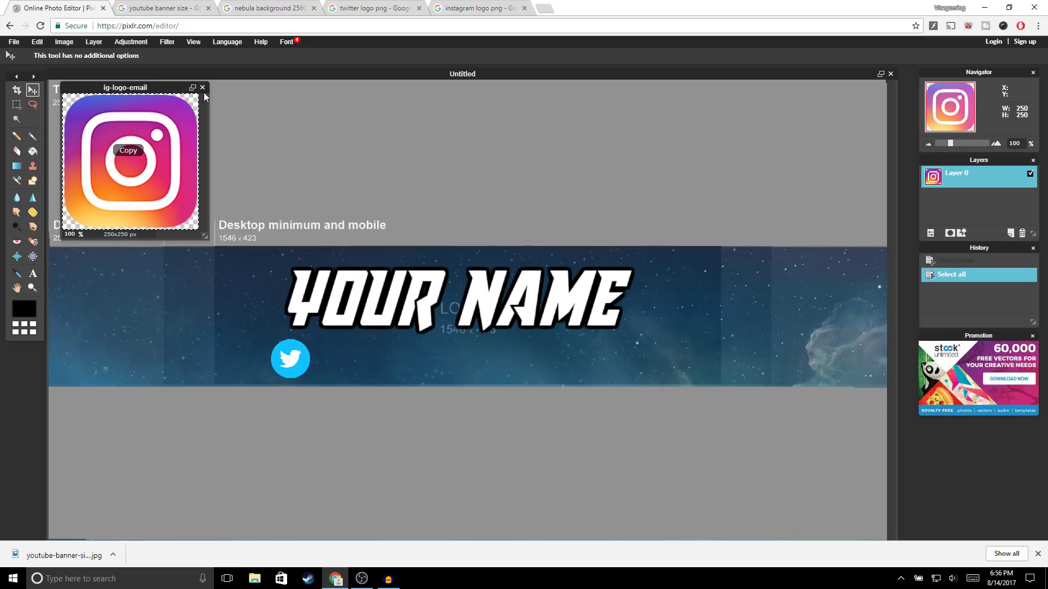
{"action": "left_click", "coordinate": [202, 87]}
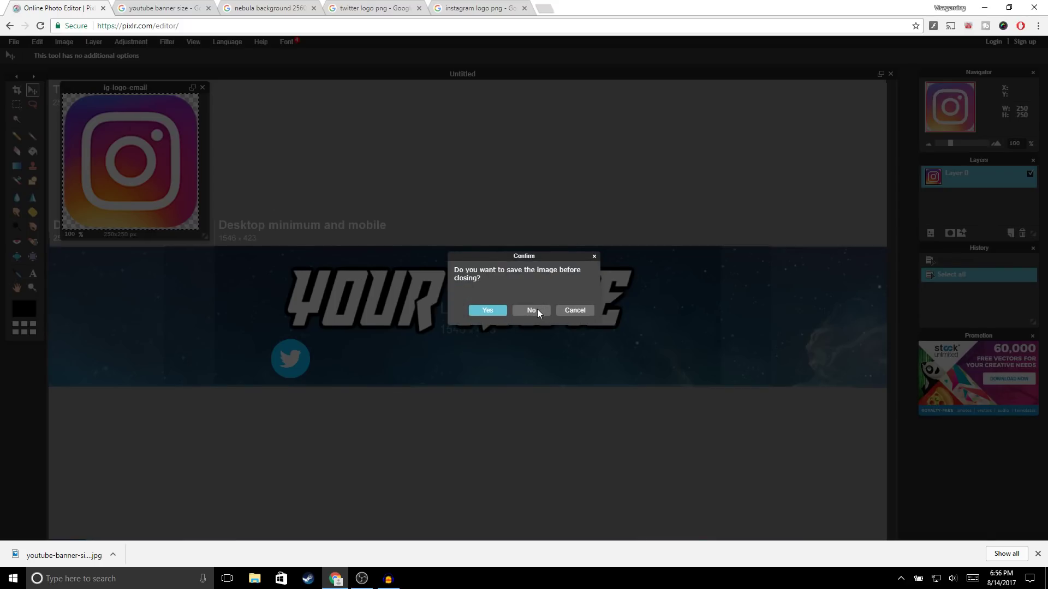
{"action": "left_click", "coordinate": [537, 309]}
{"action": "key", "text": "ctrl+v"}
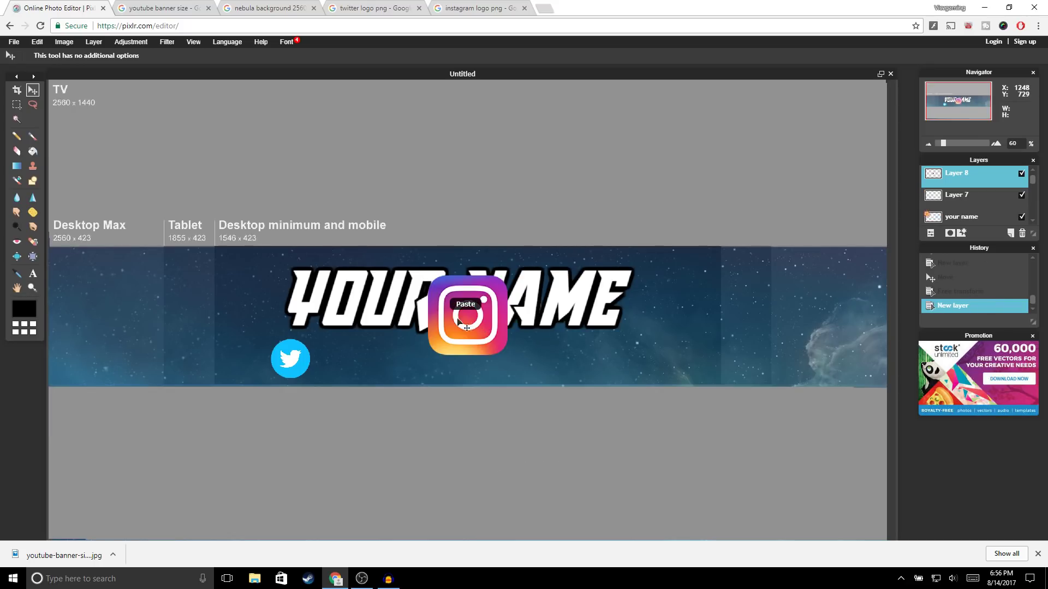
Free-transform the Instagram logo down to Twitter-icon size and move it right of the Twitter logo
{"action": "left_click", "coordinate": [34, 42]}
{"action": "left_click", "coordinate": [64, 124]}
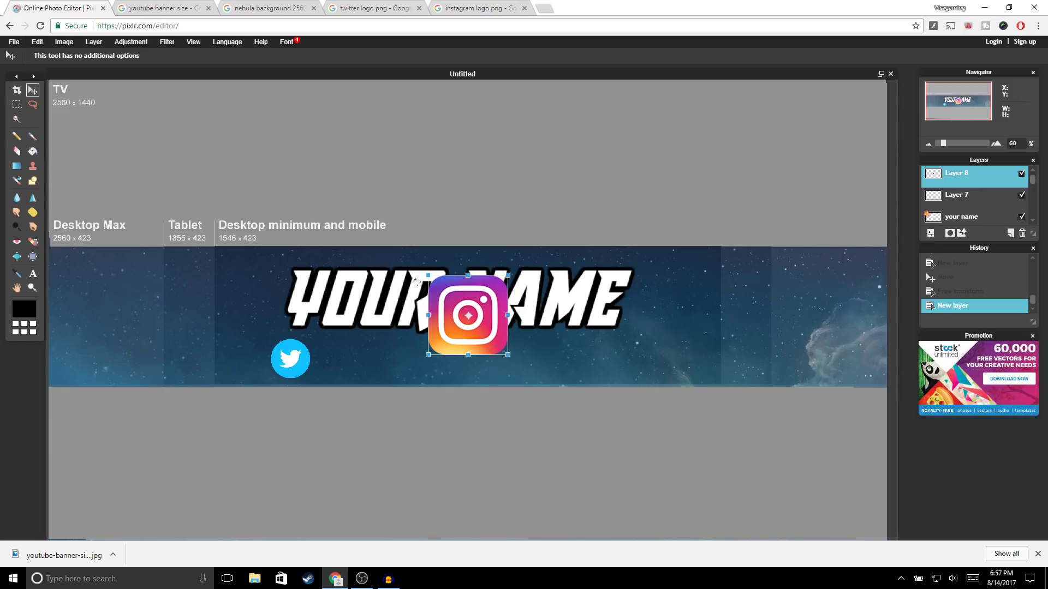
{"action": "left_click_drag", "start_coordinate": [425, 273], "coordinate": [285, 353]}
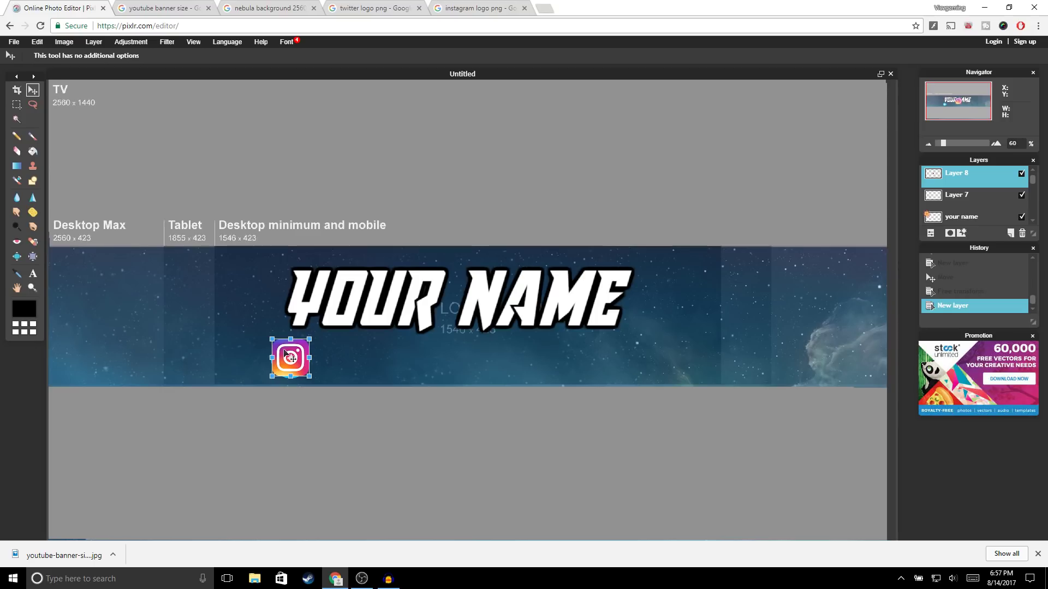
{"action": "left_click_drag", "start_coordinate": [286, 353], "coordinate": [455, 353]}
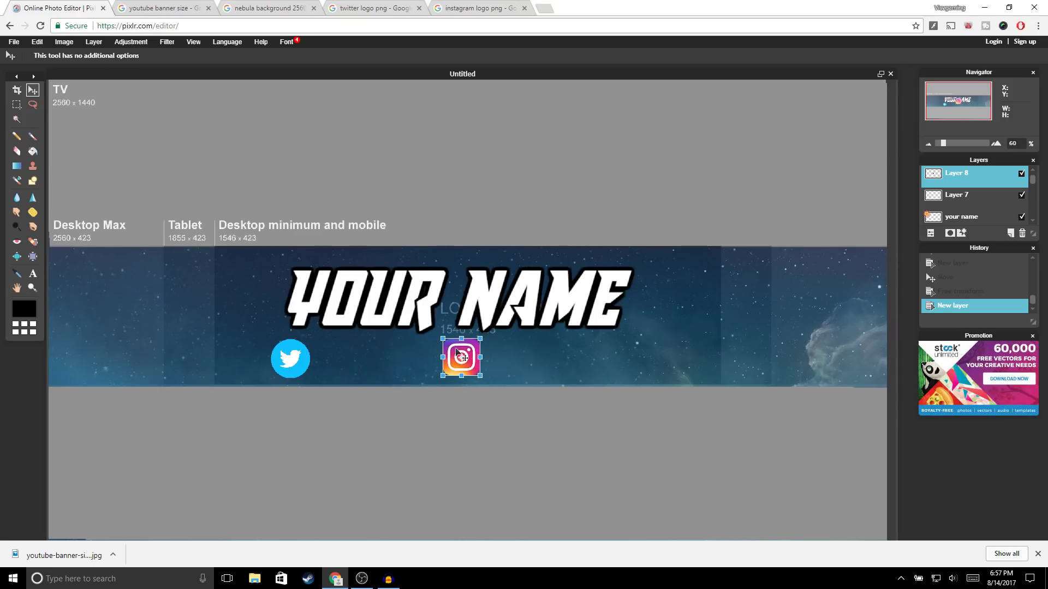
{"action": "key", "text": "Return"}
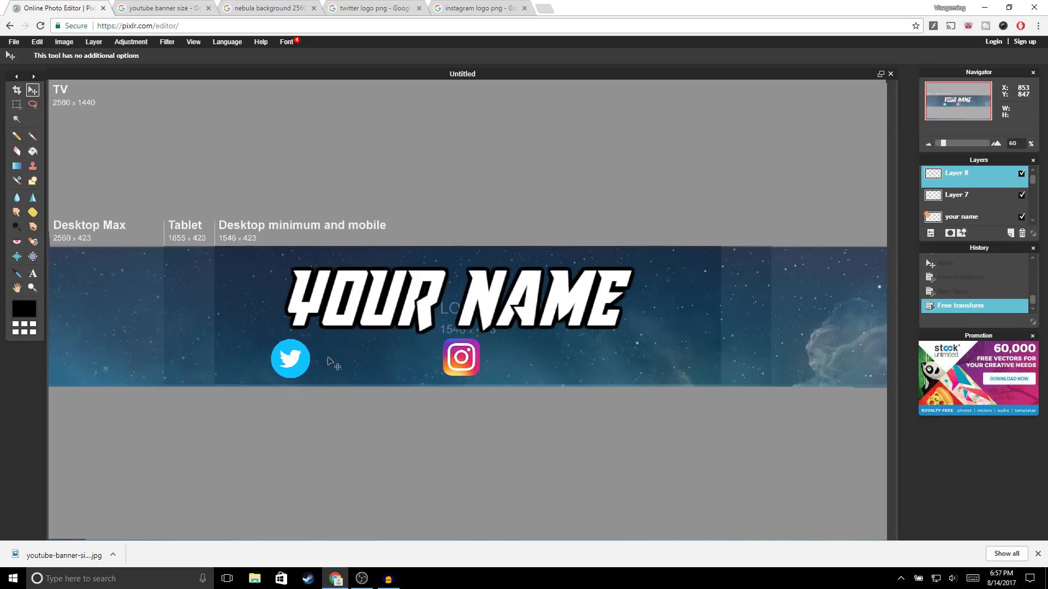
{"action": "left_click", "coordinate": [33, 273]}
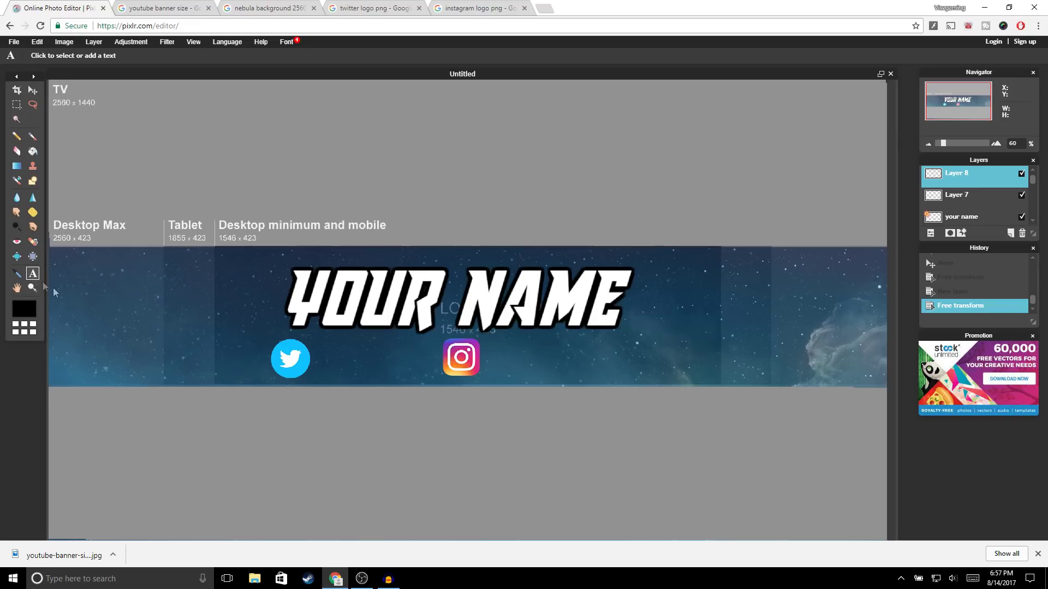
Start a text box beside the Twitter logo with font American Captain, size 73, white colour
{"action": "left_click", "coordinate": [318, 347]}
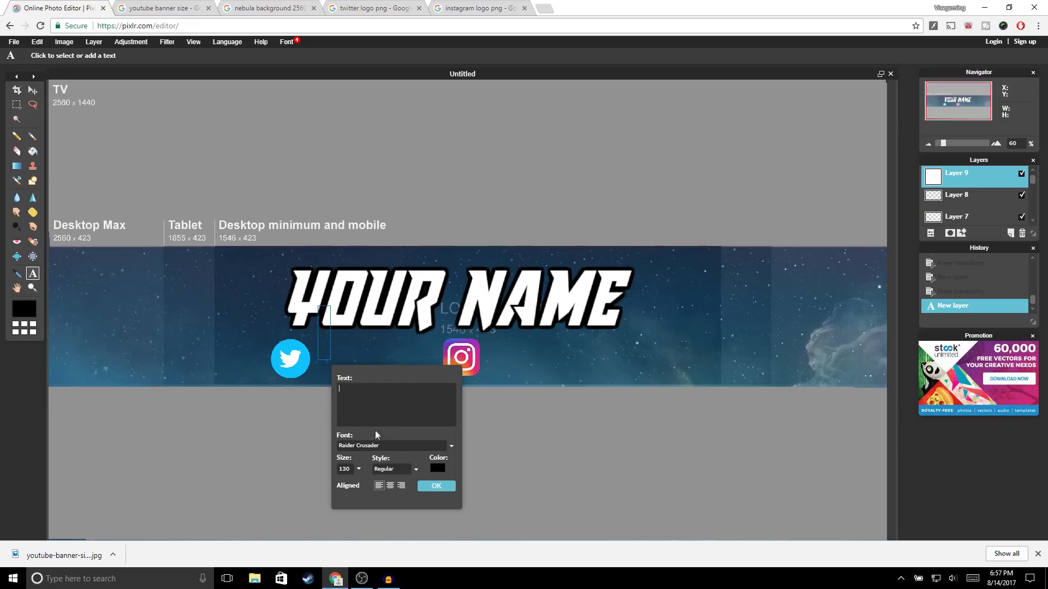
{"action": "left_click", "coordinate": [450, 446]}
{"action": "scroll", "coordinate": [384, 473], "scroll_direction": "up", "scroll_amount": 10}
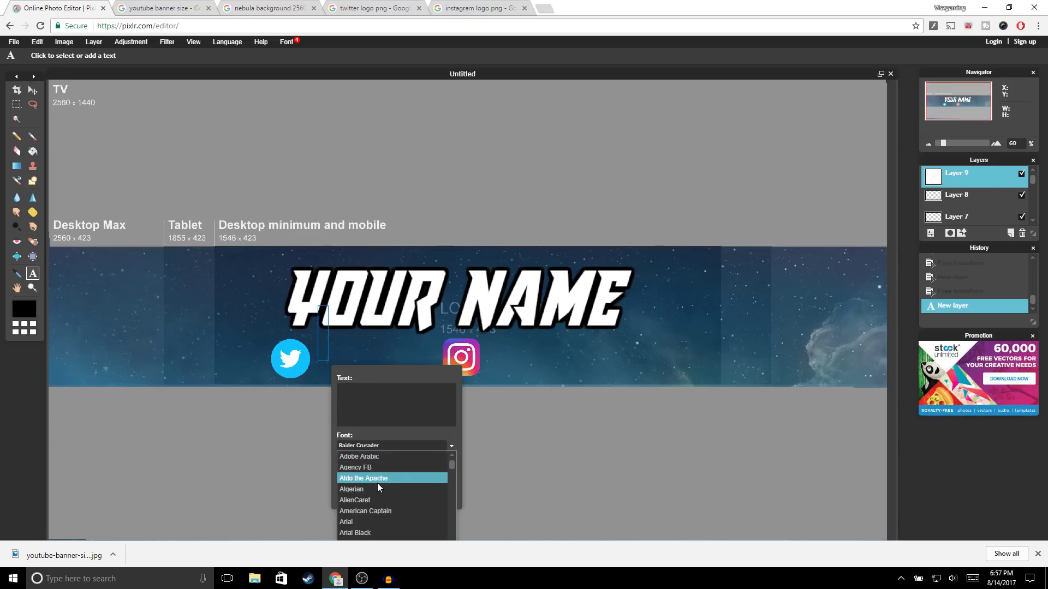
{"action": "left_click", "coordinate": [375, 510]}
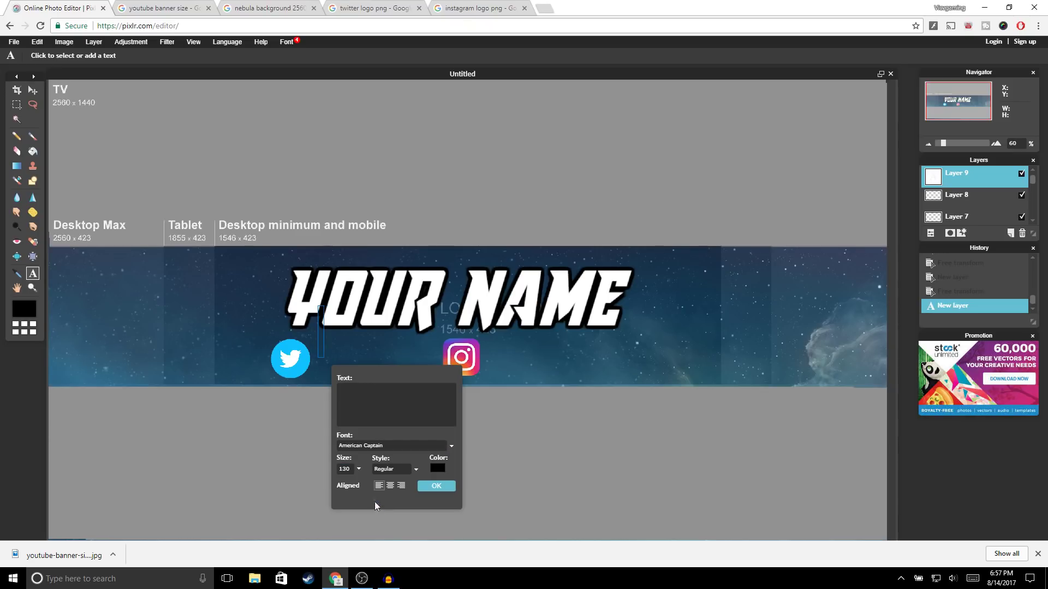
{"action": "left_click", "coordinate": [358, 470]}
{"action": "left_click_drag", "start_coordinate": [349, 482], "coordinate": [344, 483]}
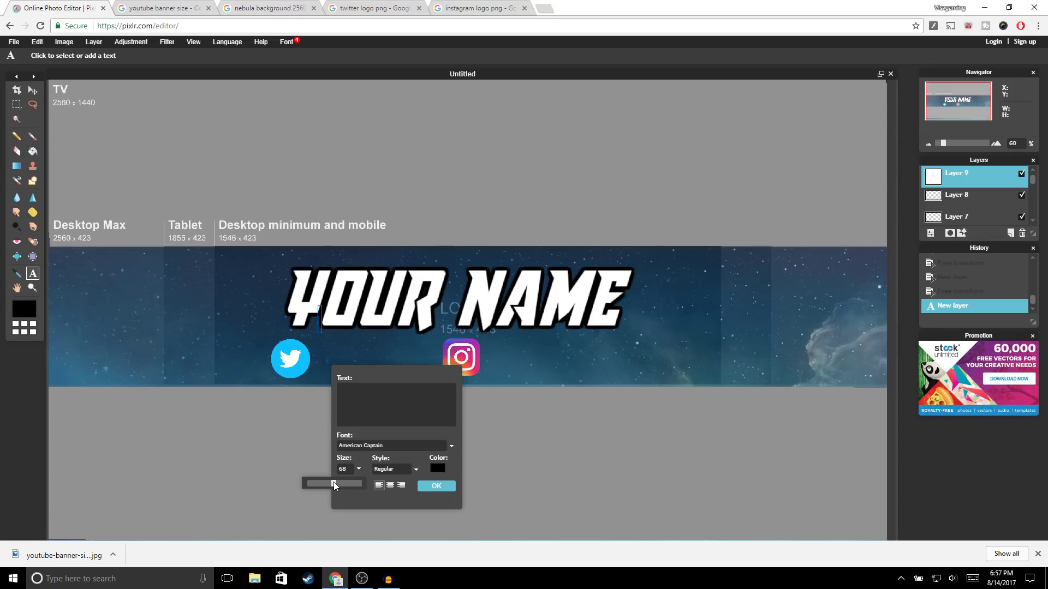
{"action": "left_click_drag", "start_coordinate": [333, 482], "coordinate": [336, 483]}
{"action": "left_click", "coordinate": [437, 469]}
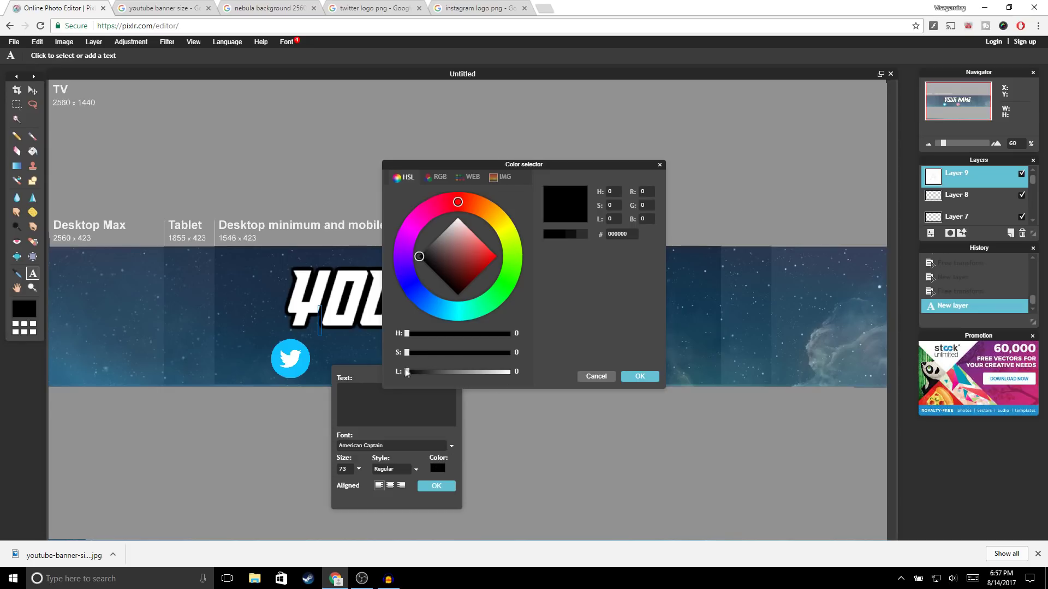
{"action": "left_click_drag", "start_coordinate": [493, 373], "coordinate": [527, 373]}
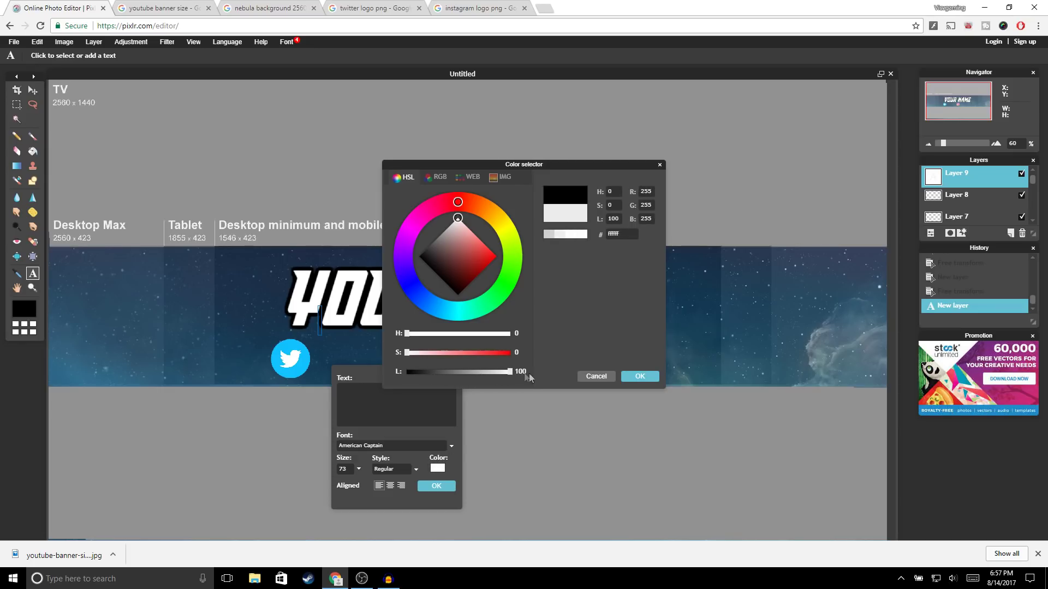
{"action": "left_click", "coordinate": [633, 378]}
Enter 'your name' as the caption and nudge it down beside the Twitter icon
{"action": "type", "text": "your name"}
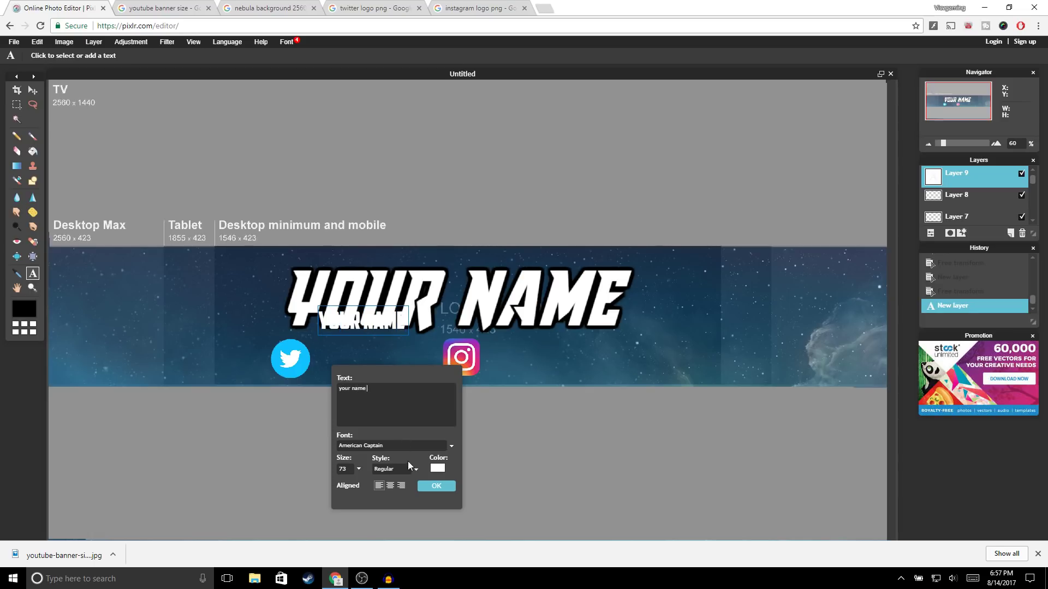
{"action": "left_click", "coordinate": [435, 487]}
{"action": "left_click", "coordinate": [33, 90]}
{"action": "left_click_drag", "start_coordinate": [374, 318], "coordinate": [368, 354]}
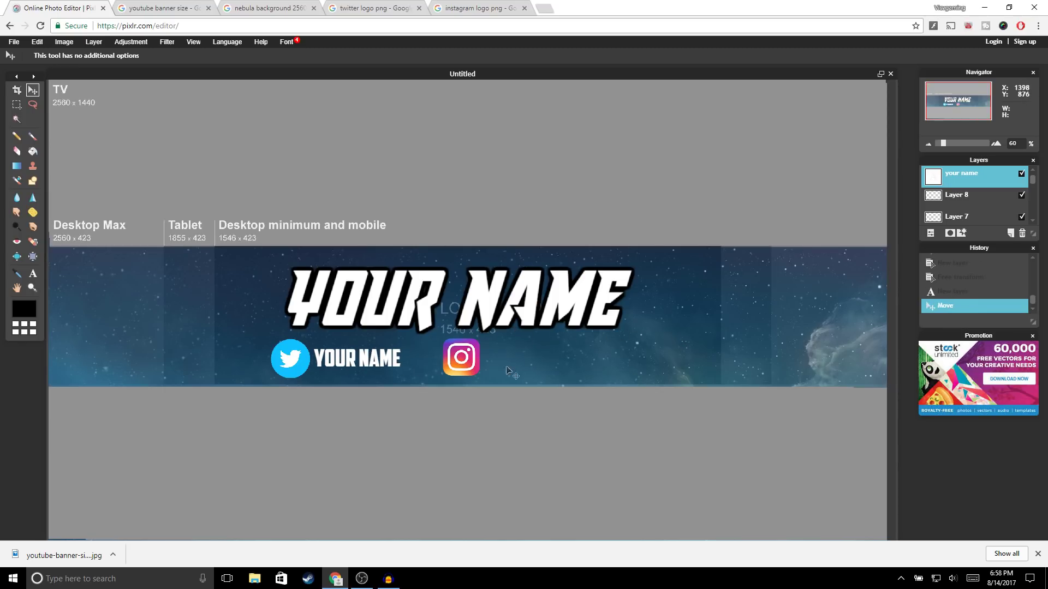
Duplicate the your name text layer and drag the copy beside the Instagram logo
{"action": "right_click", "coordinate": [963, 183]}
{"action": "left_click", "coordinate": [939, 187]}
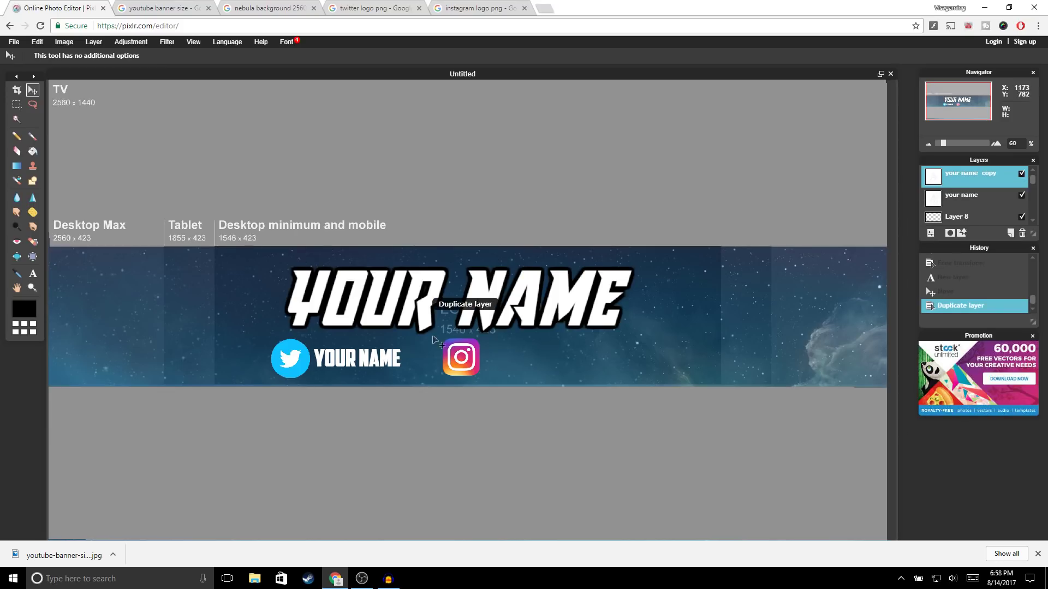
{"action": "left_click_drag", "start_coordinate": [353, 363], "coordinate": [524, 365]}
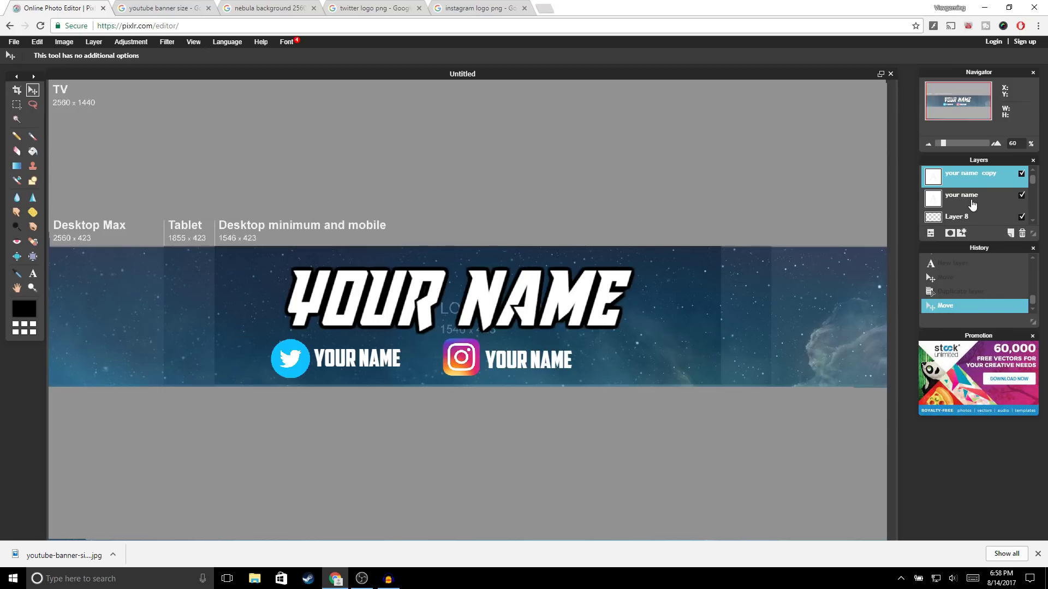
{"action": "scroll", "coordinate": [972, 204], "scroll_direction": "down", "scroll_amount": 5}
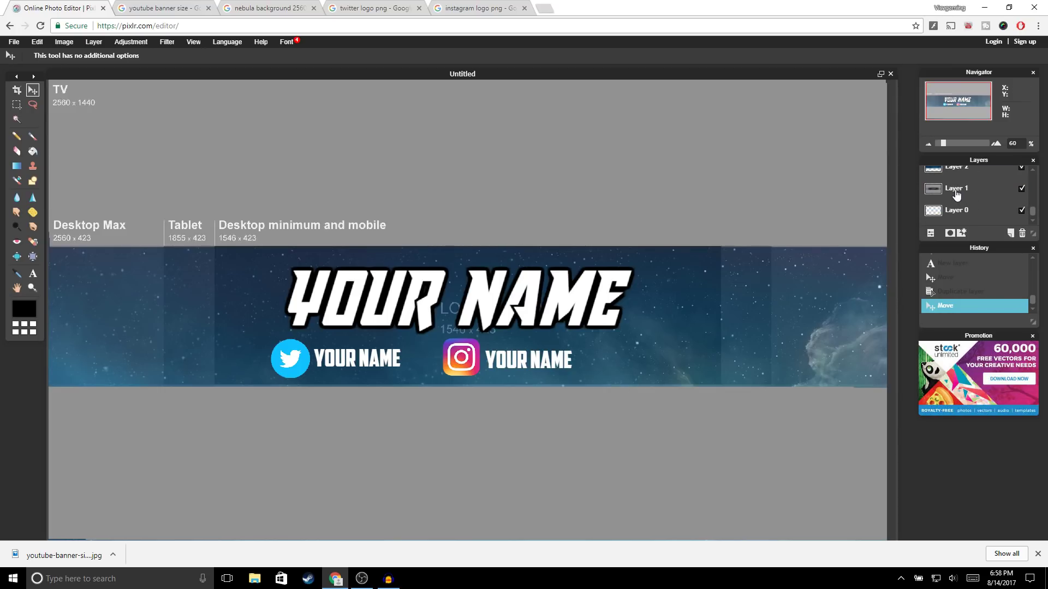
Delete the Layer 1 size-guide overlay and set the nebula Layer 2 opacity to 100
{"action": "left_click", "coordinate": [957, 192]}
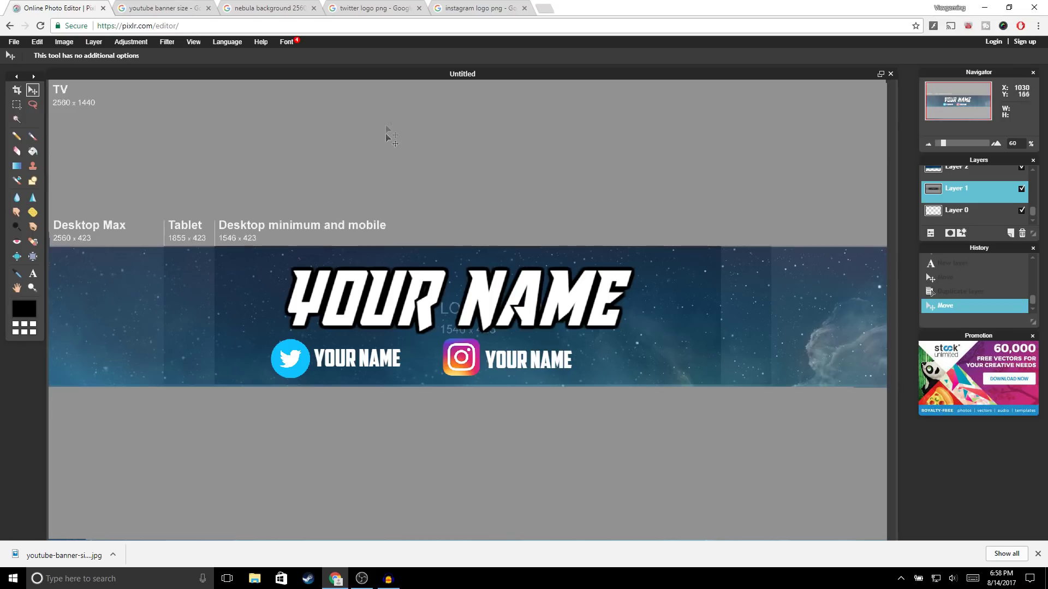
{"action": "left_click", "coordinate": [1022, 234]}
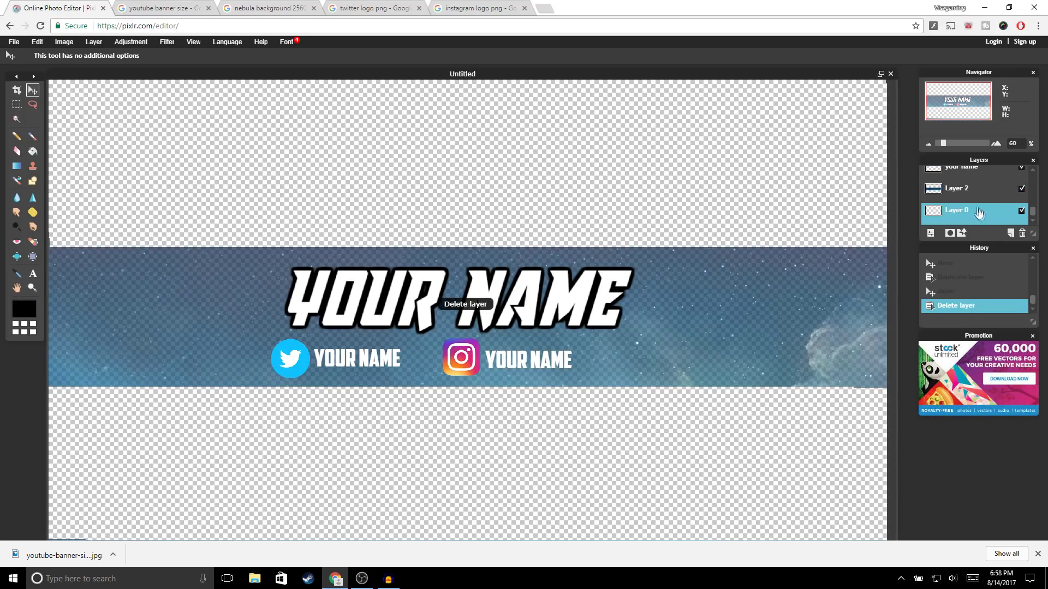
{"action": "left_click", "coordinate": [967, 198]}
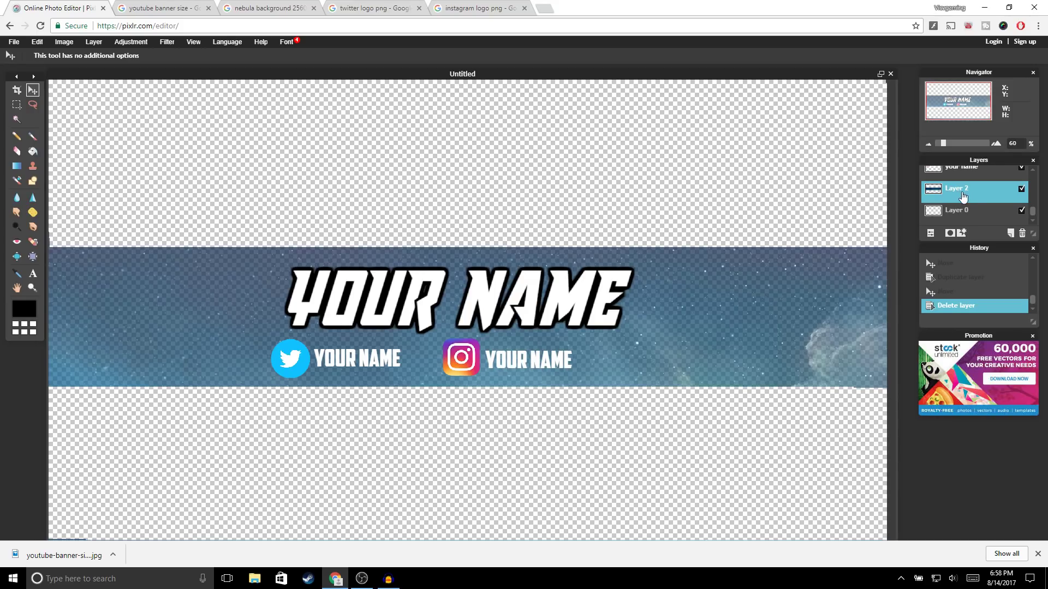
{"action": "left_click", "coordinate": [931, 234]}
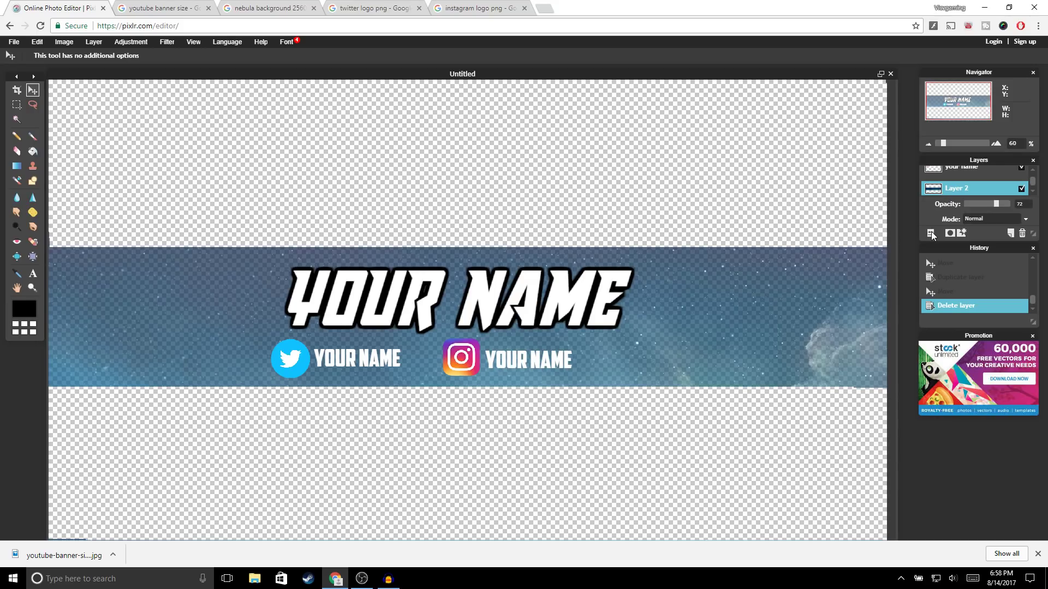
{"action": "left_click_drag", "start_coordinate": [996, 204], "coordinate": [1046, 210]}
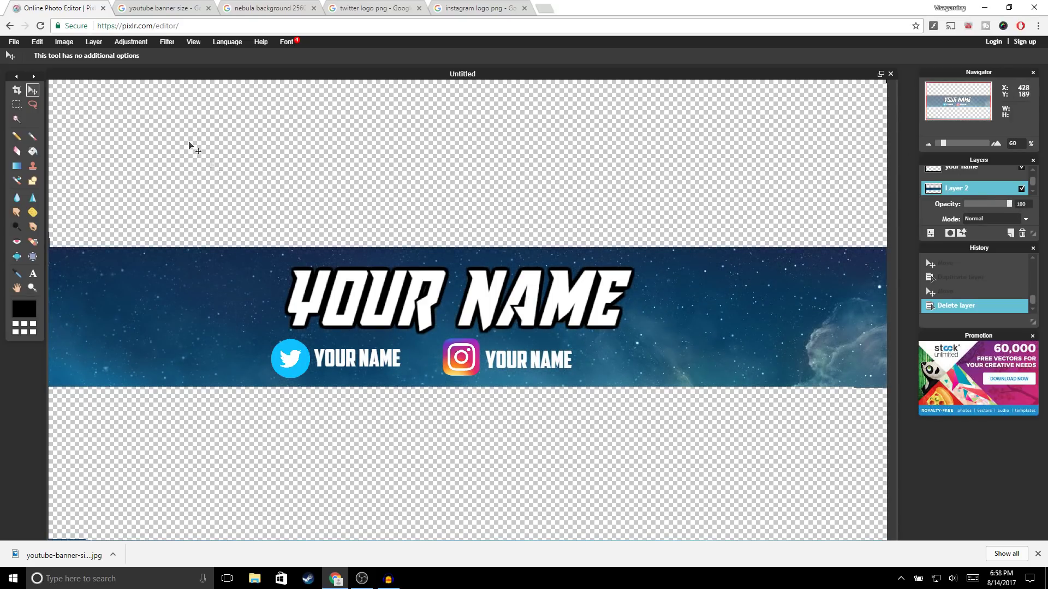
Save the banner as a quality-100 JPEG to the Desktop
{"action": "left_click", "coordinate": [14, 42]}
{"action": "left_click", "coordinate": [39, 100]}
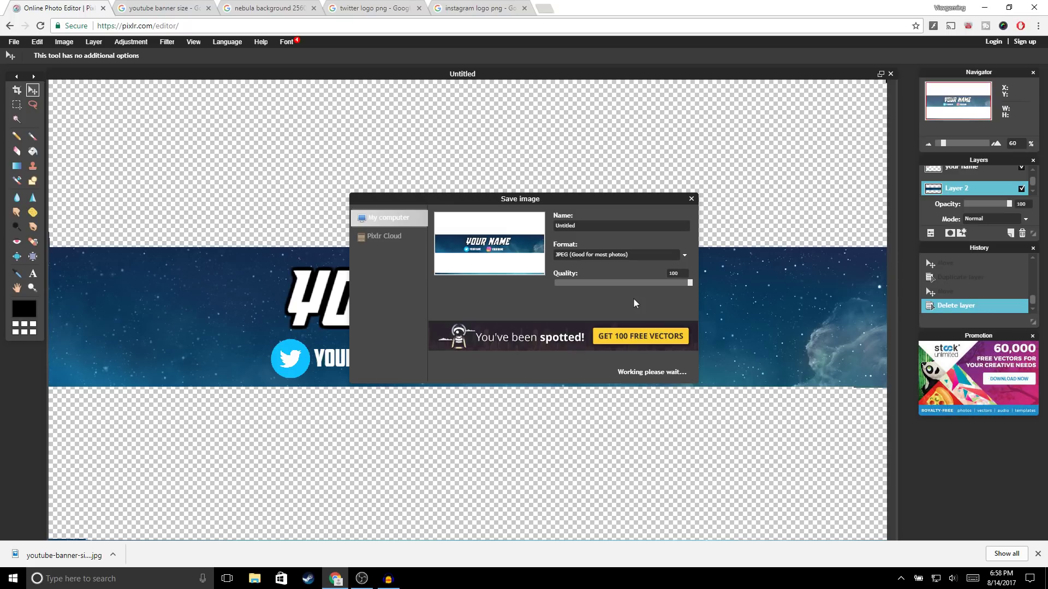
{"action": "left_click", "coordinate": [672, 371]}
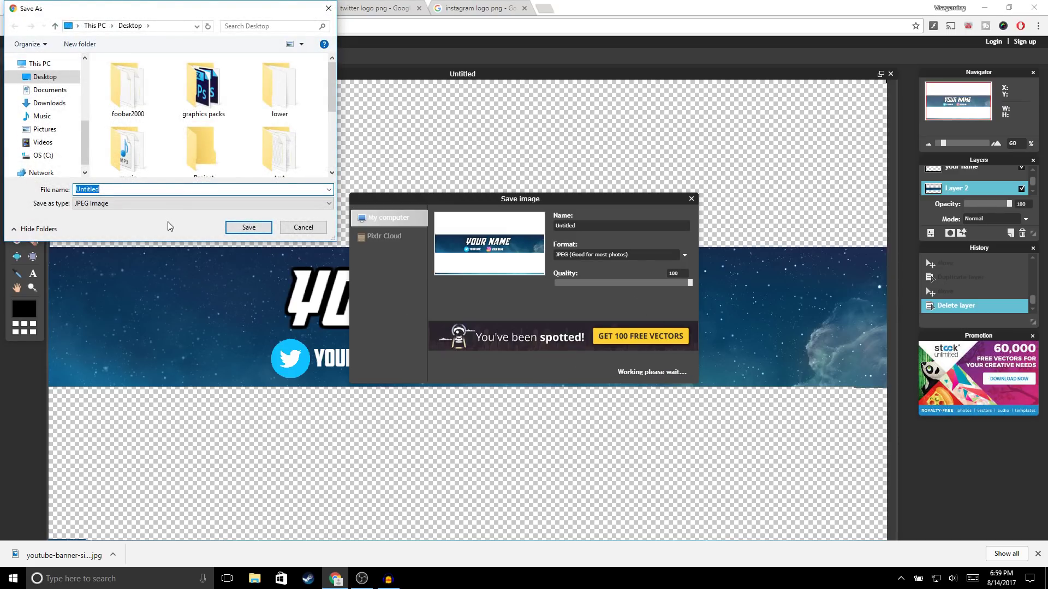
{"action": "left_click", "coordinate": [248, 229]}
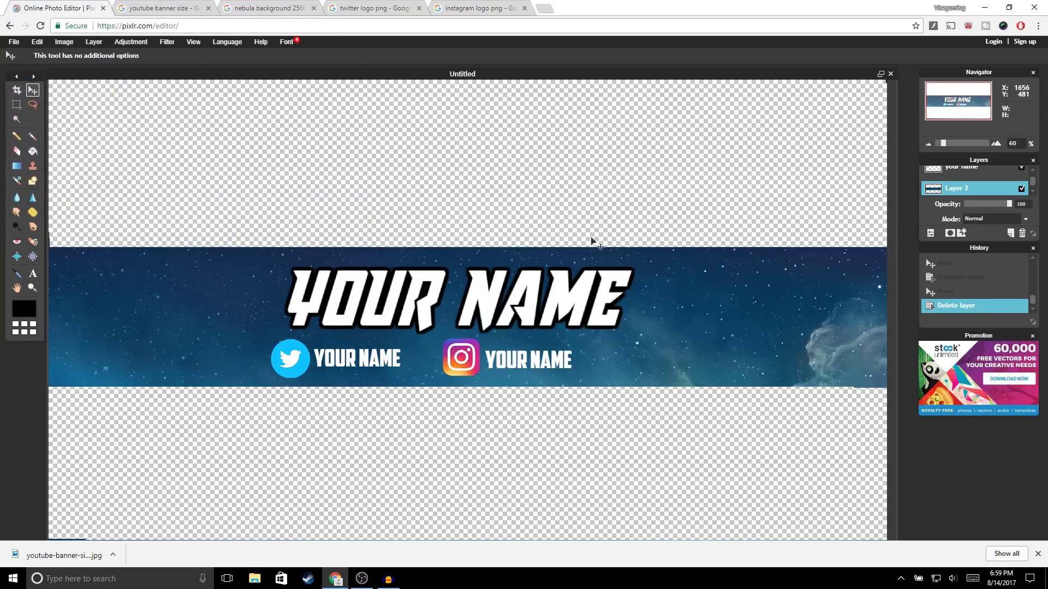